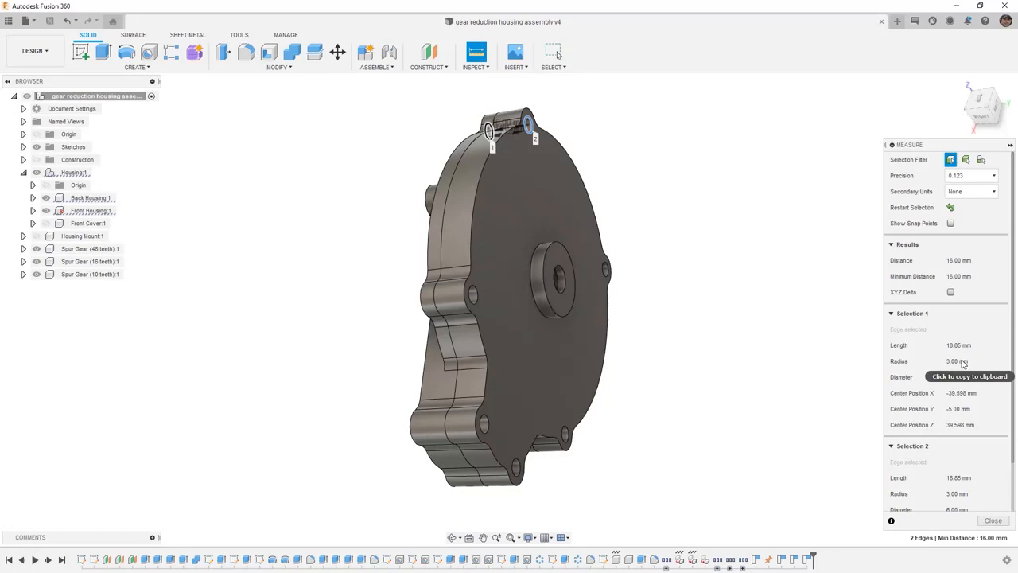
Measure the distance between the two end edges of the bolt hole through the front and back housings at the narrow end.
middle_click_drag(619, 383, 645, 335, "shift")
left_click(760, 330)
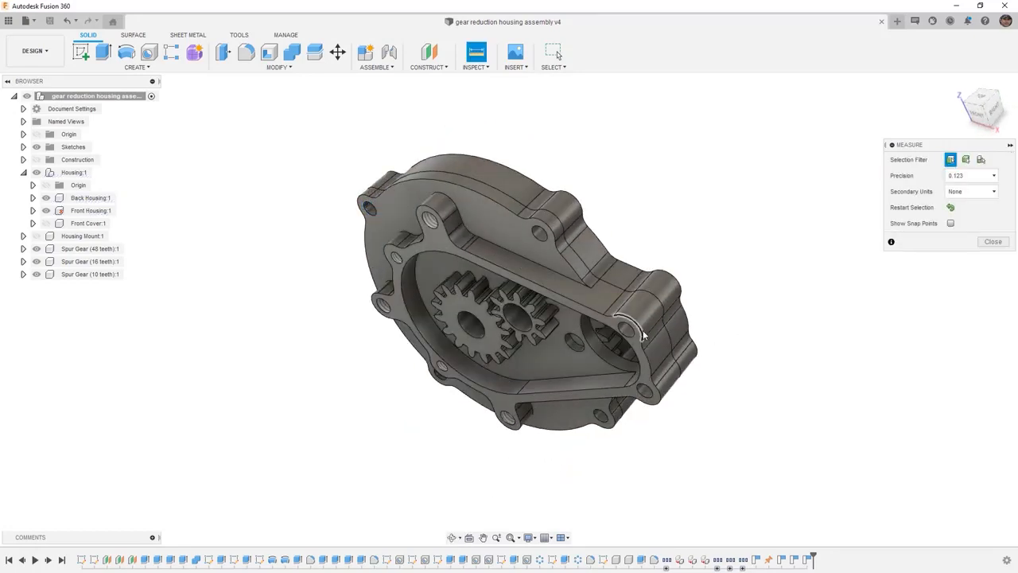
scroll(628, 332, "up", 4)
left_click(617, 329)
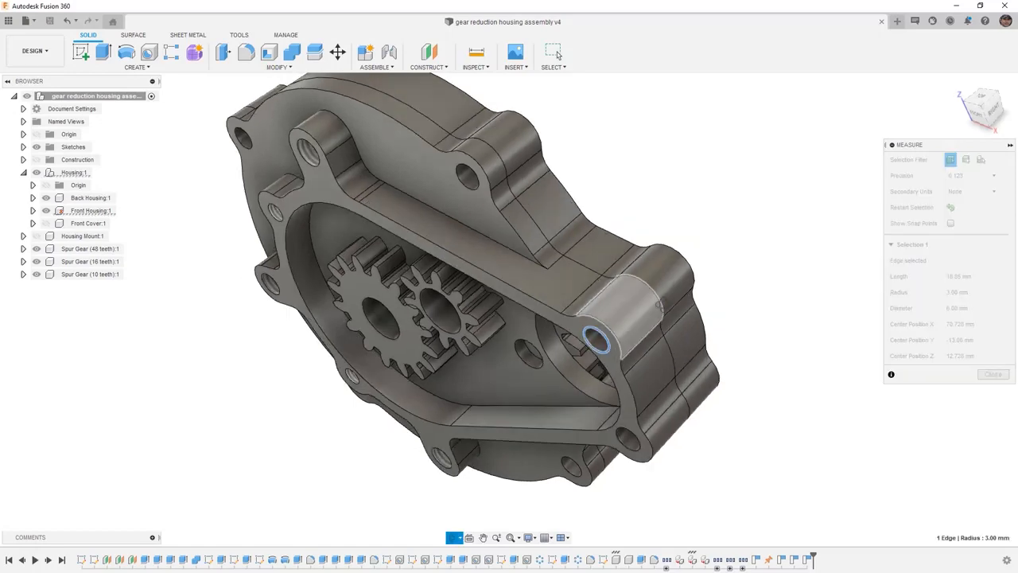
middle_click_drag(617, 329, 613, 323, "shift")
left_click(445, 450)
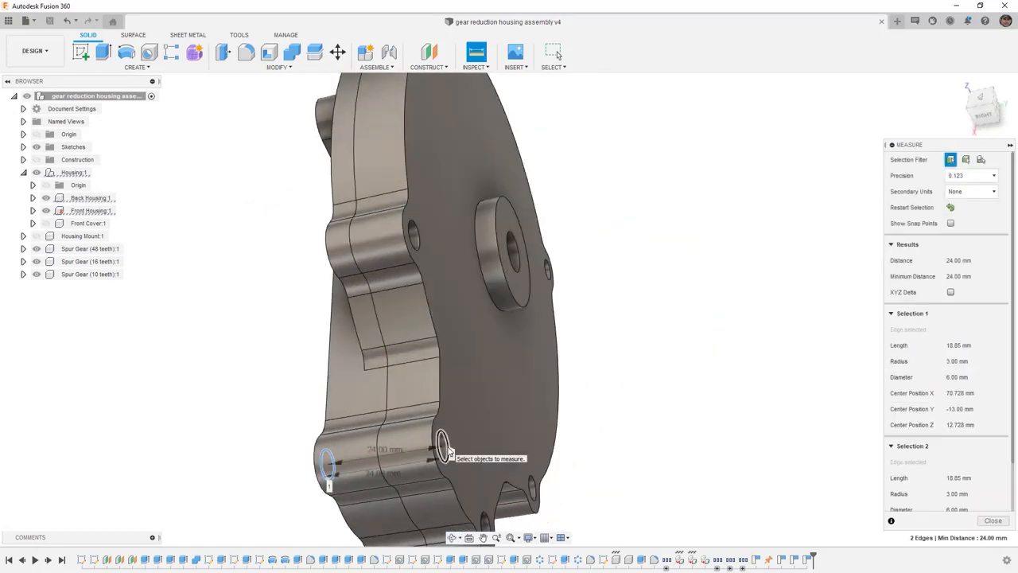
middle_click_drag(390, 460, 541, 305, "shift")
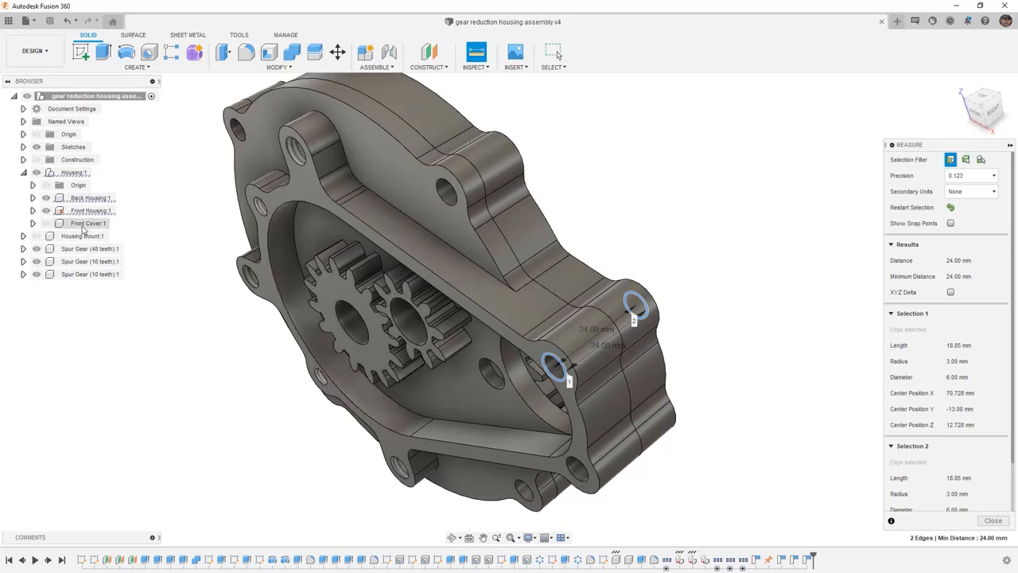
Show the Front Cover and measure the distance from its outer face to the outer face of the Back Housing.
left_click(46, 223)
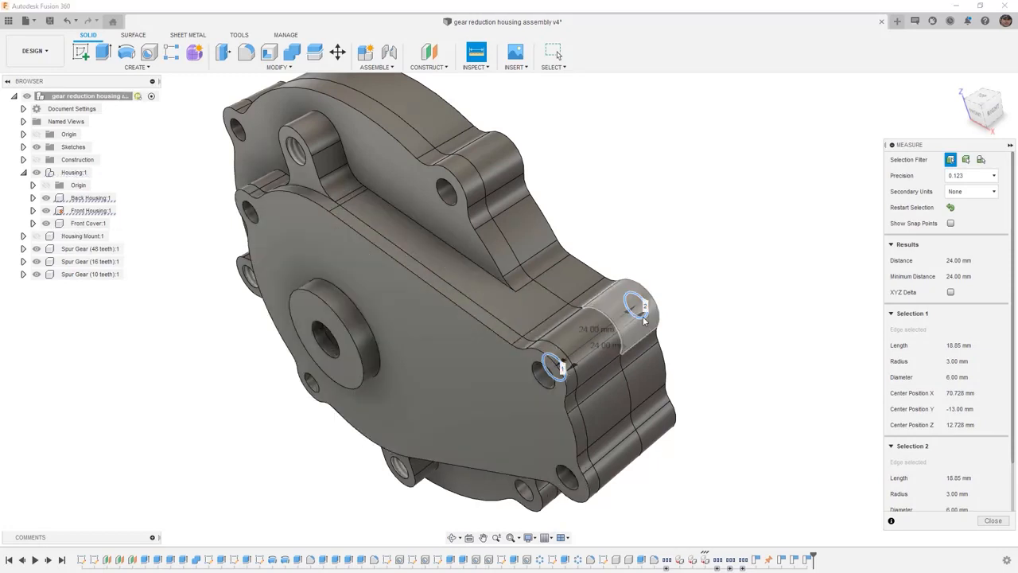
left_click(758, 297)
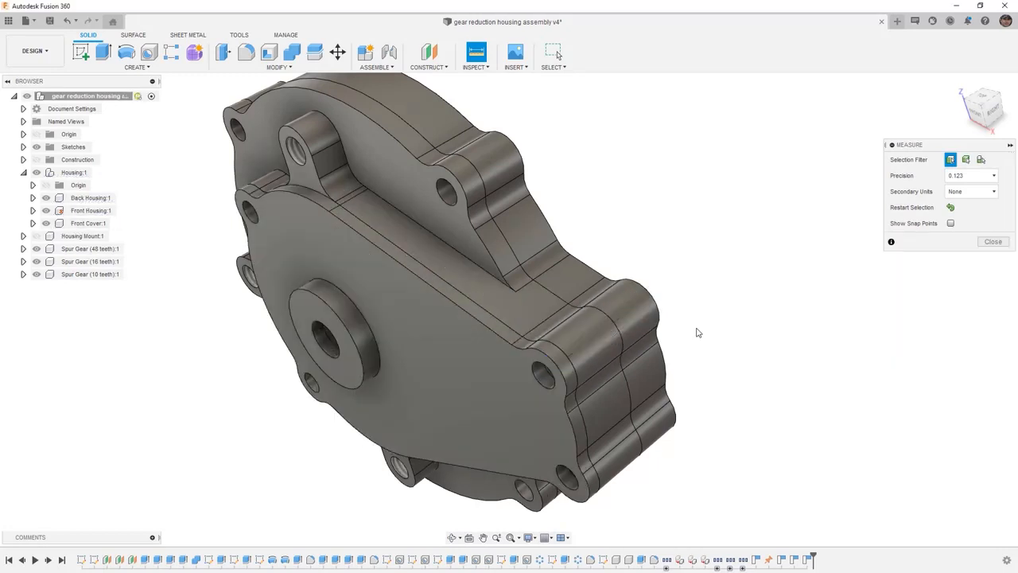
left_click(535, 410)
mouse_move(535, 412)
middle_mouse_down("shift")
mouse_move(668, 415)
mouse_move(535, 415)
middle_mouse_up("shift")
left_click(482, 410)
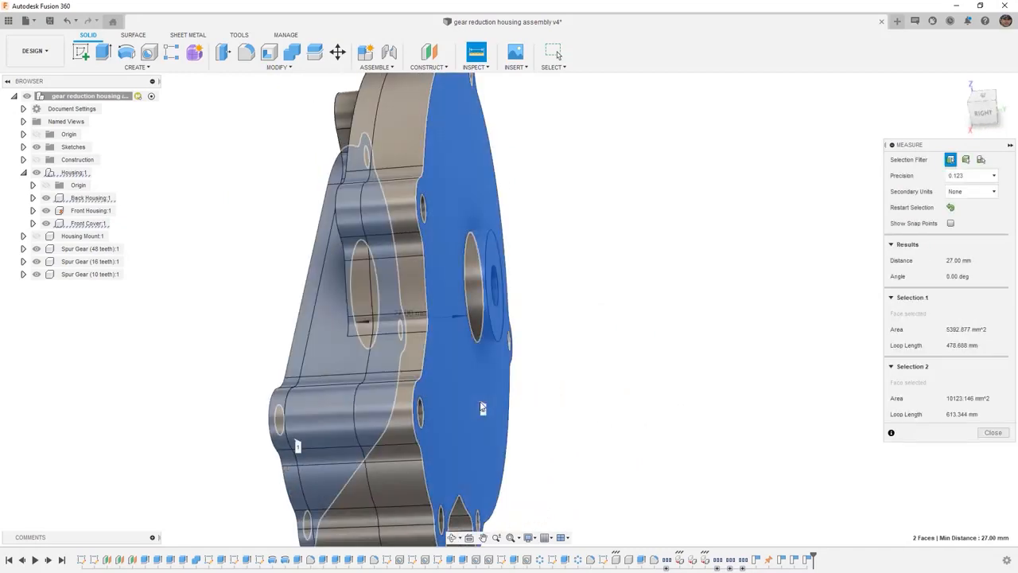
middle_click_drag(535, 397, 570, 388, "shift")
scroll(534, 390, "down", 3)
scroll(535, 390, "down", 2)
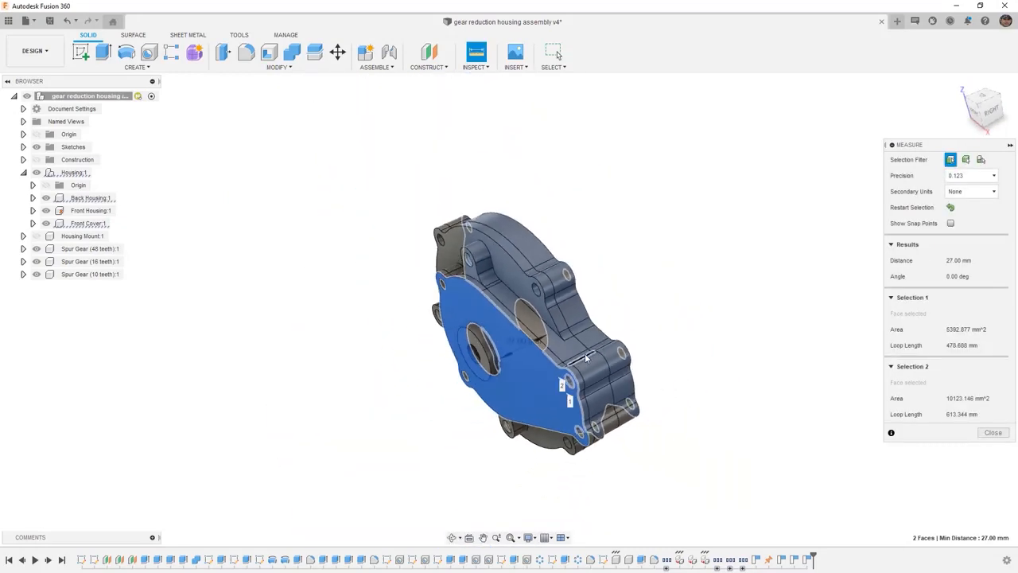
left_click(993, 432)
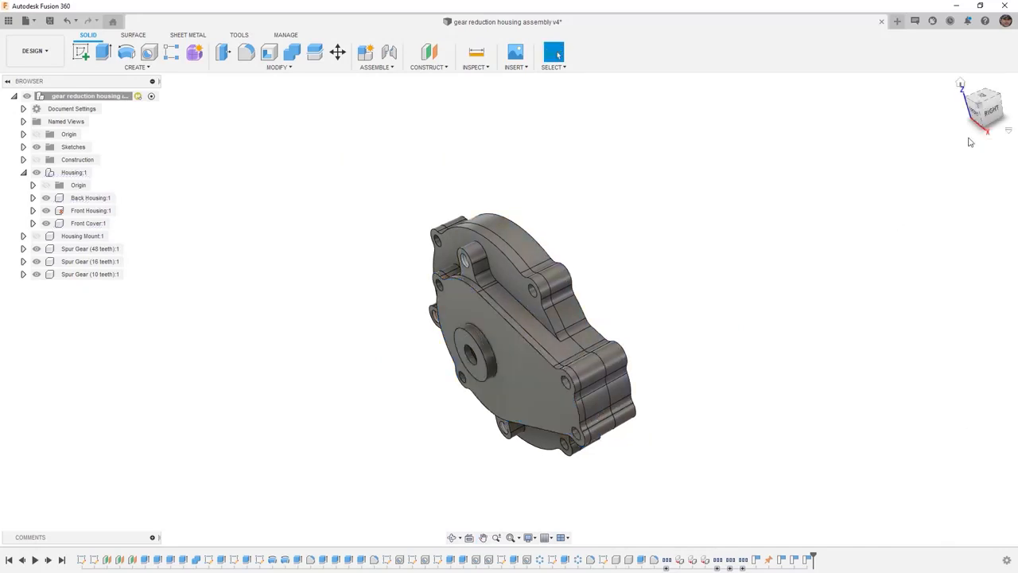
Return to the home view, then open the McMaster-Carr component catalog and enlarge its window.
left_click(960, 84)
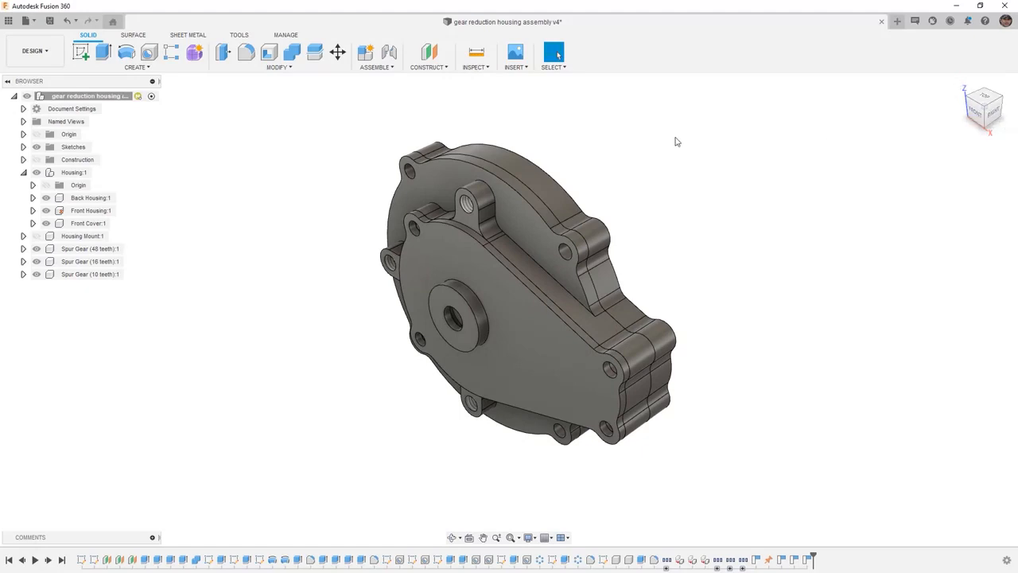
left_click(522, 72)
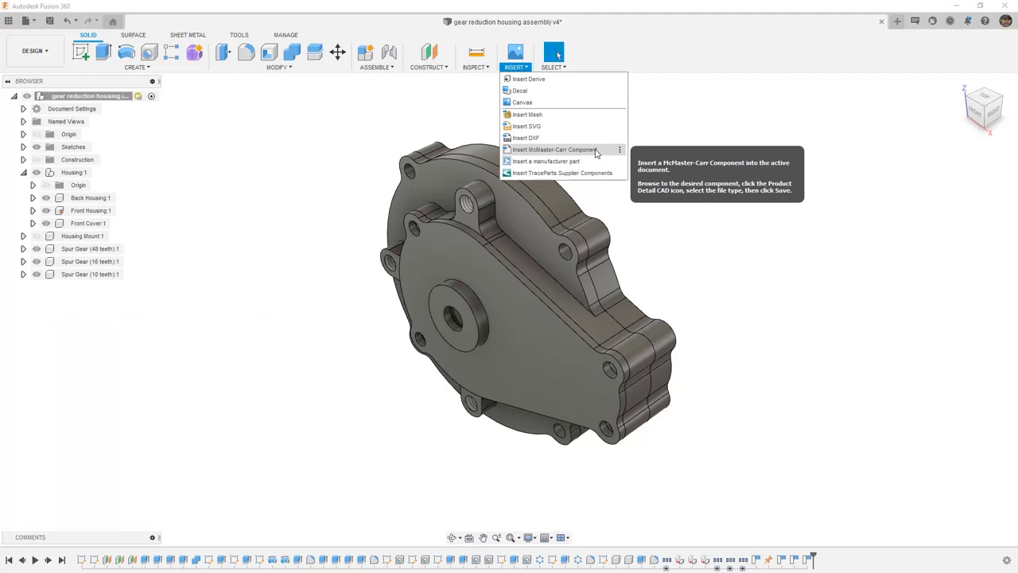
left_click(557, 150)
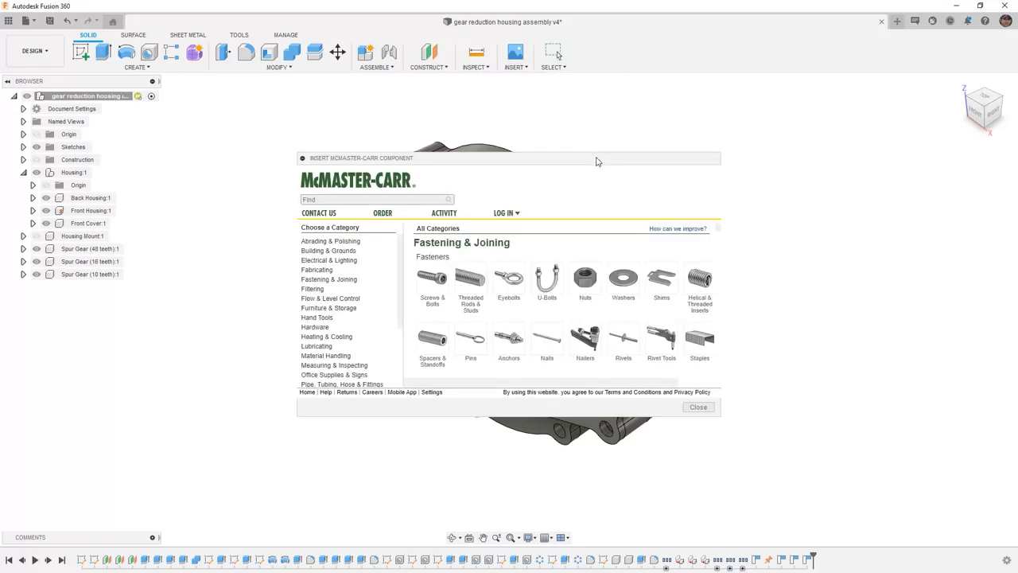
left_click_drag(596, 161, 338, 46)
left_click_drag(464, 300, 896, 504)
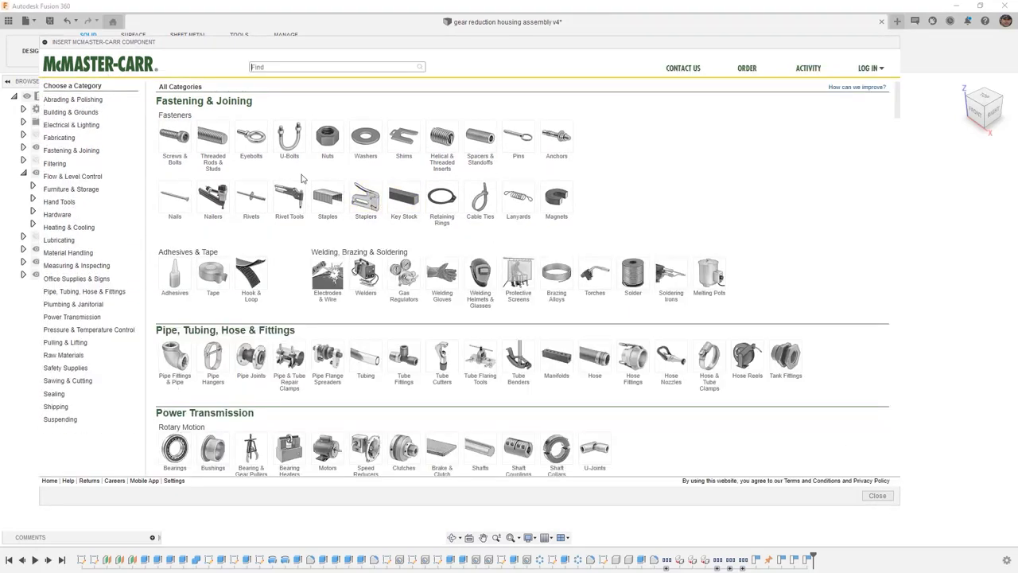
Filter the catalog's screws to metric, M6 thread size, 15 mm length and rounded head.
left_click(175, 140)
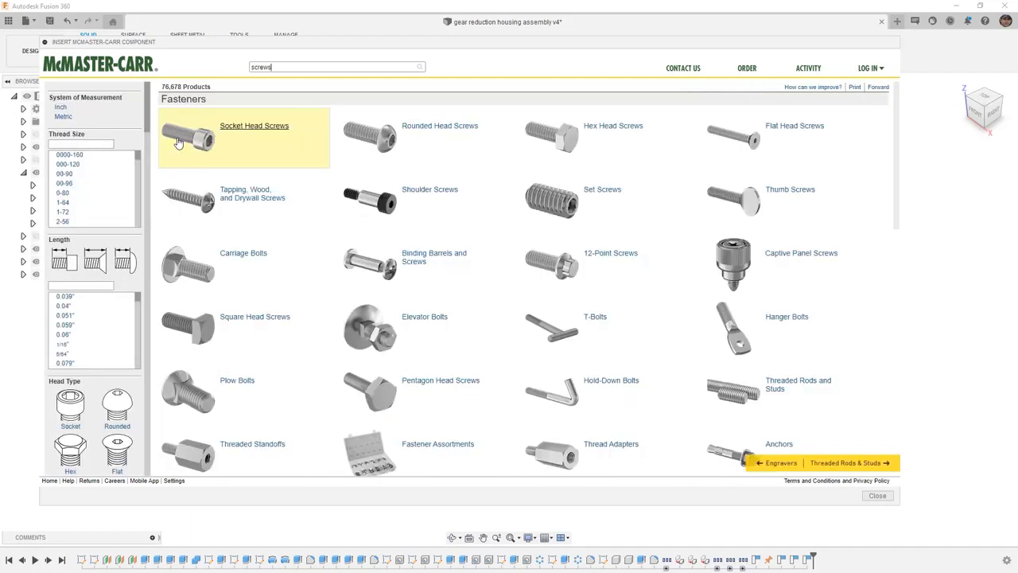
left_click(64, 117)
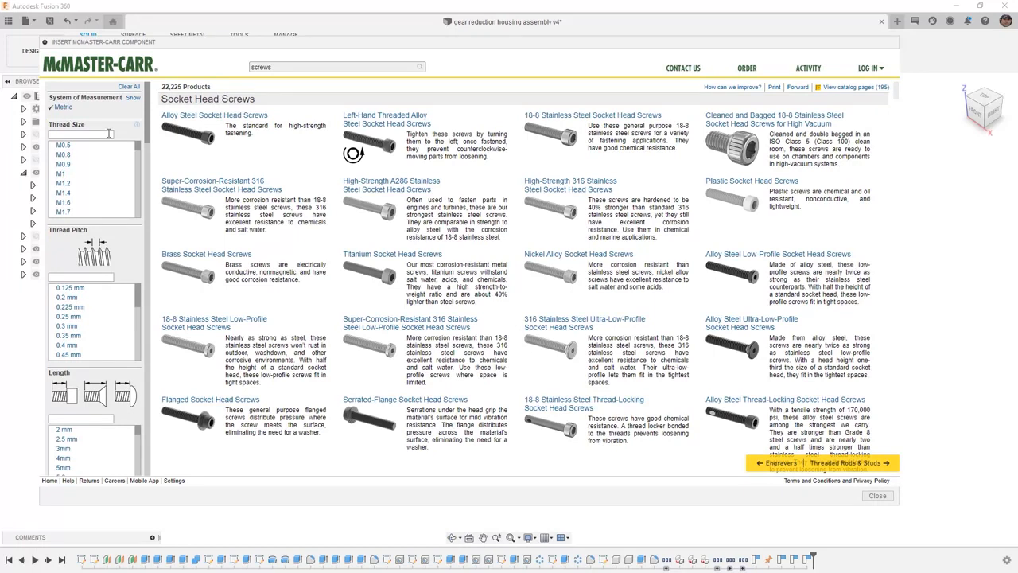
left_click_drag(139, 149, 136, 167)
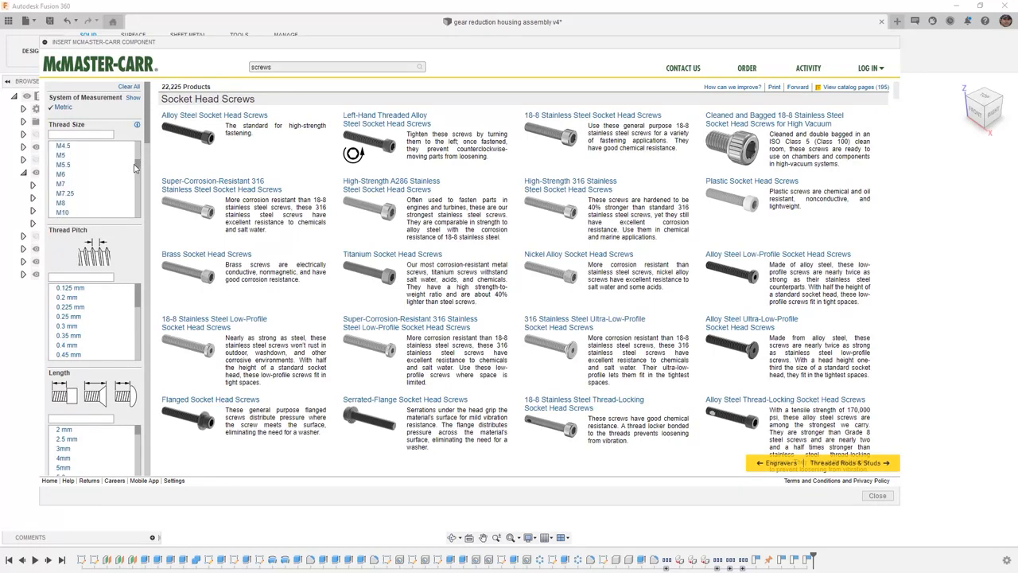
left_click(82, 175)
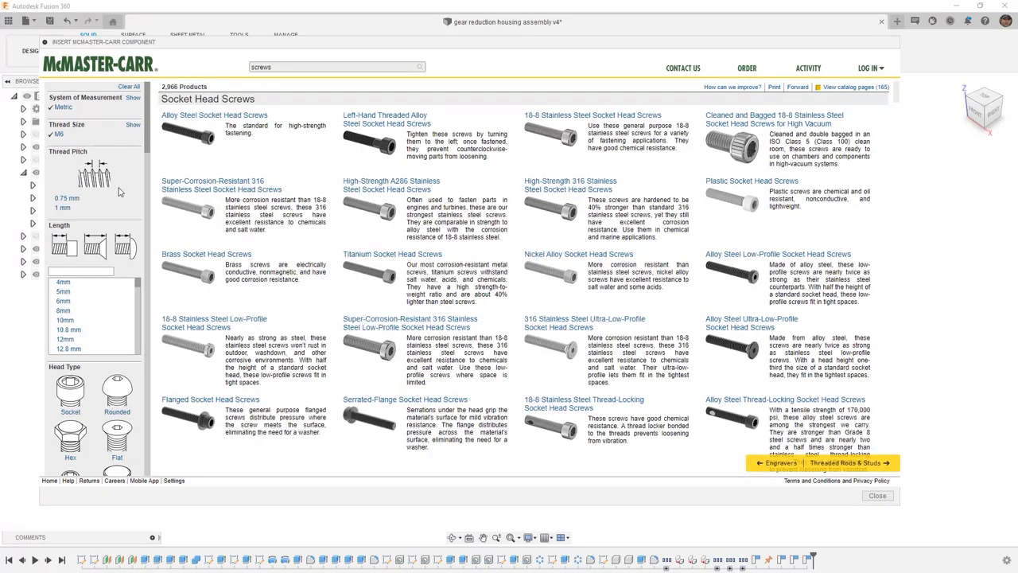
left_click_drag(139, 283, 138, 300)
left_click(91, 319)
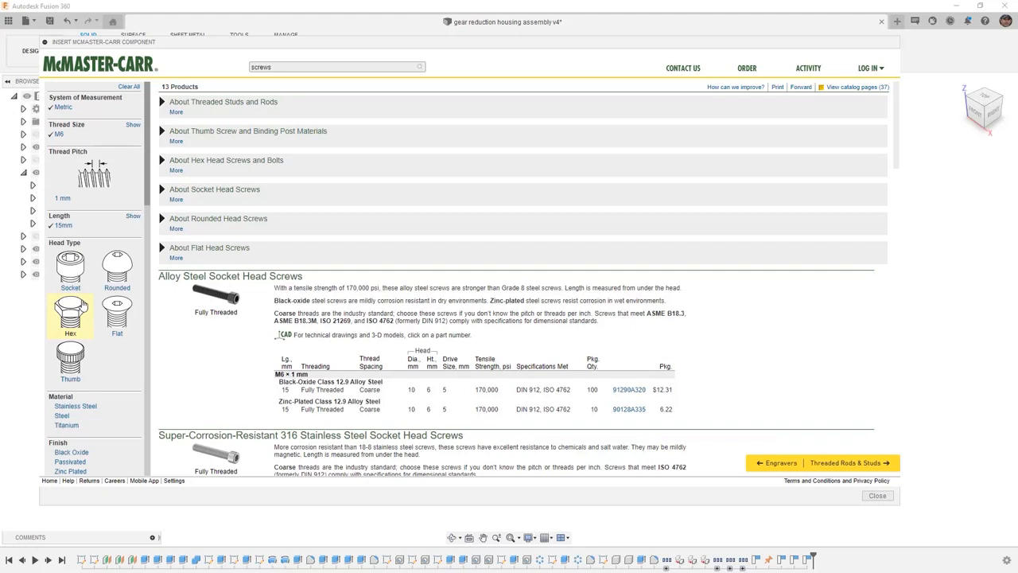
left_click(127, 269)
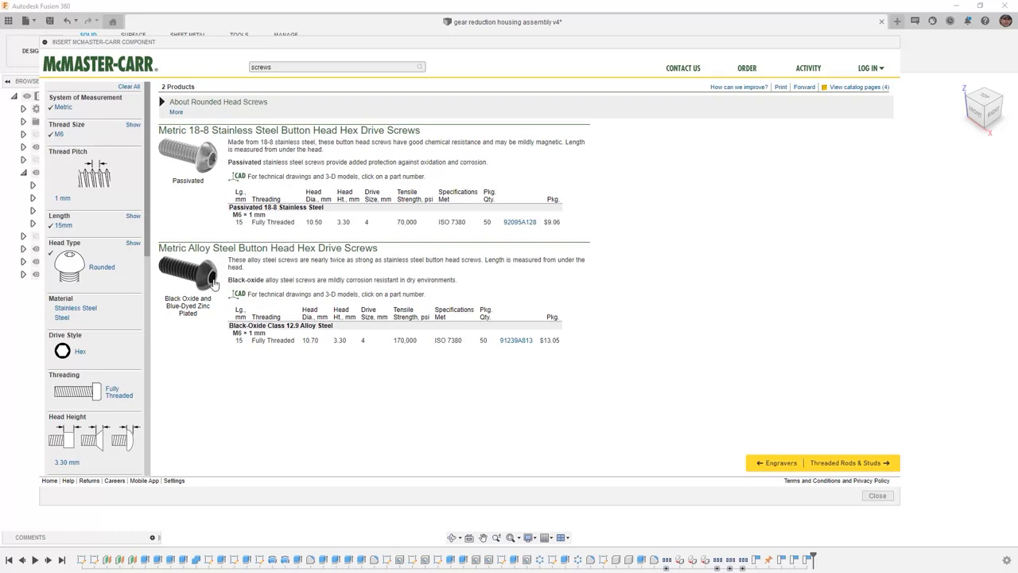
Insert the black-oxide alloy steel button head hex drive screw 91239A813 as a 3-D STEP model.
mouse_move(214, 284)
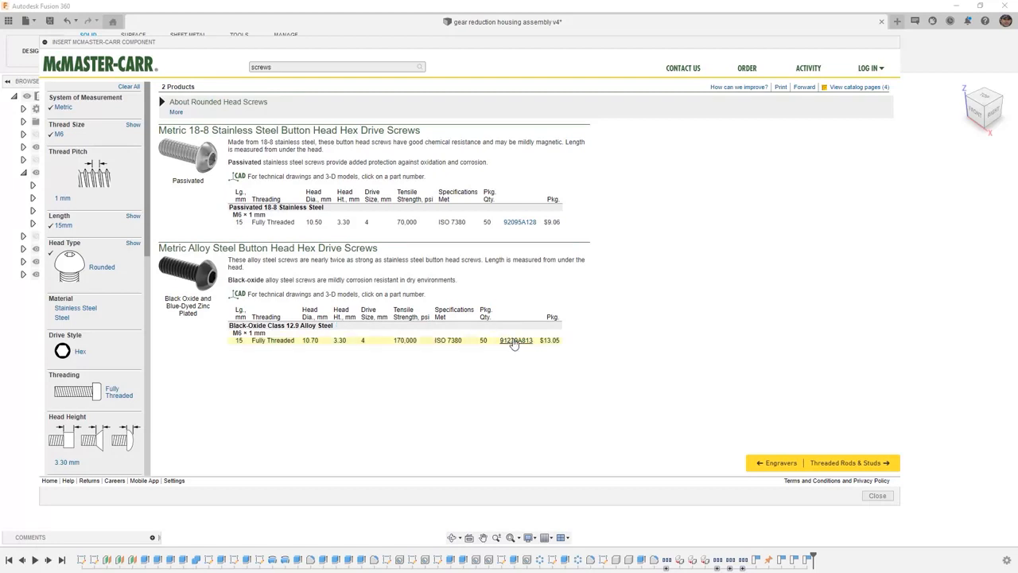
left_click(514, 340)
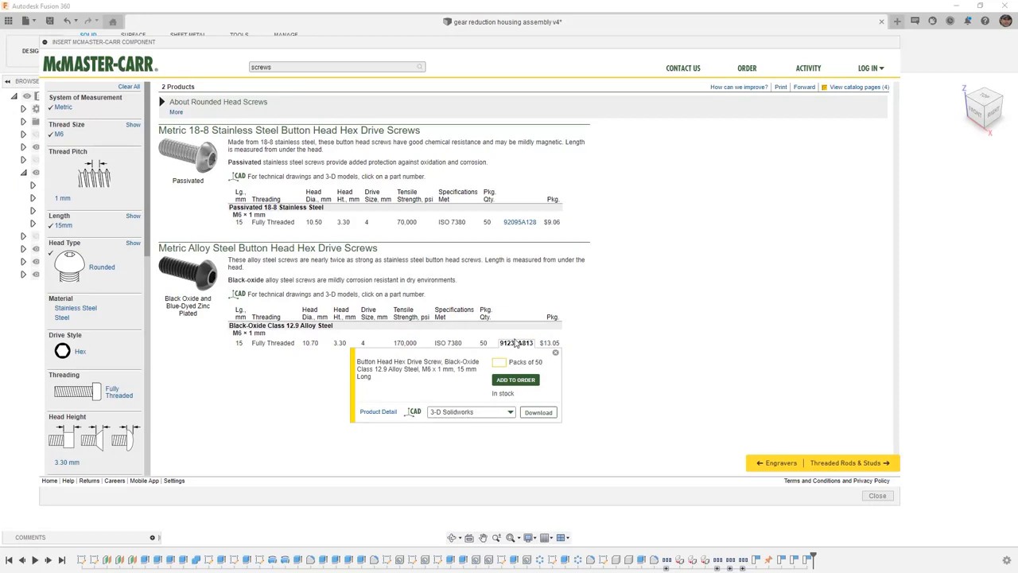
left_click(452, 413)
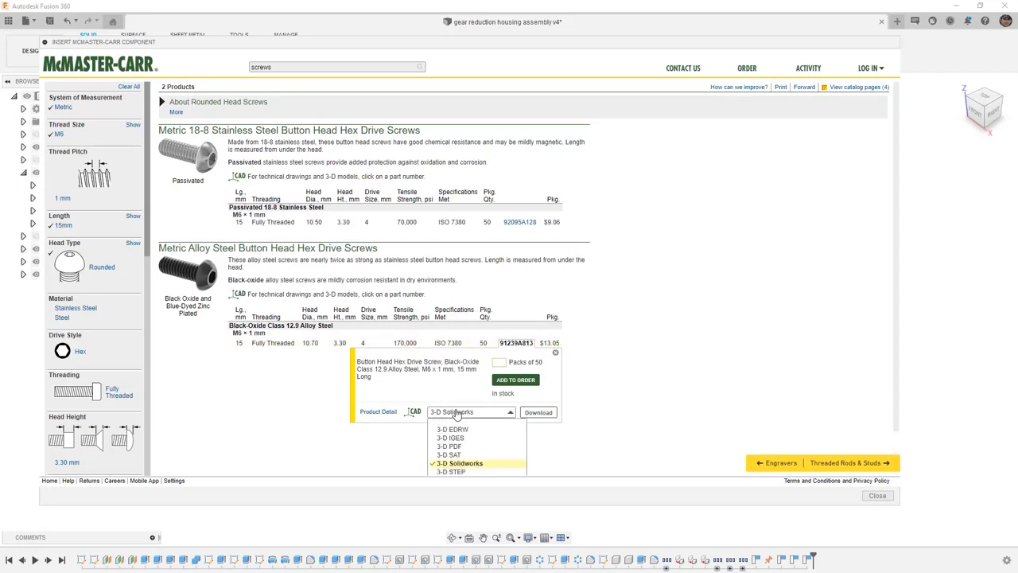
scroll(465, 453, "down", 1)
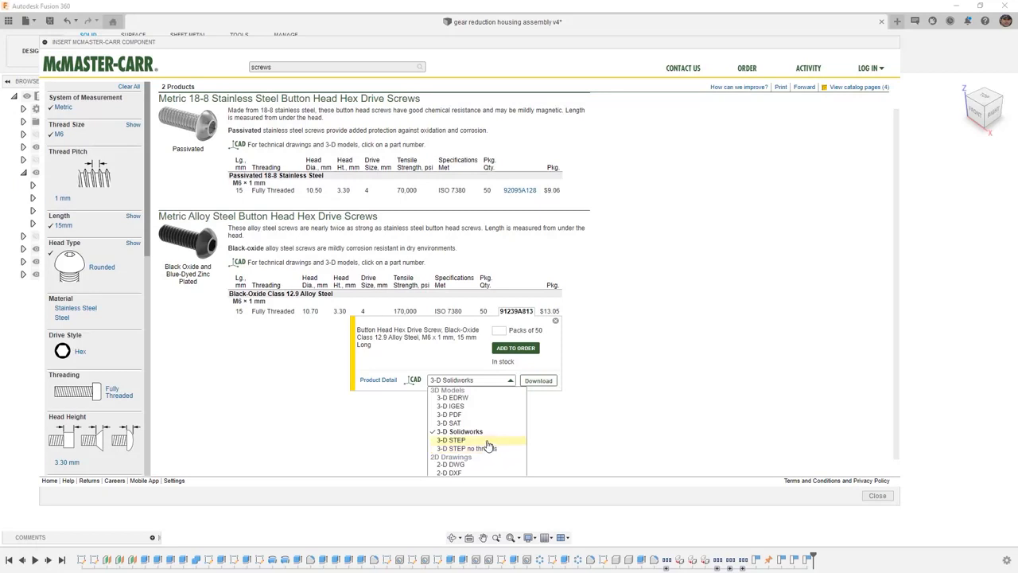
left_click(450, 440)
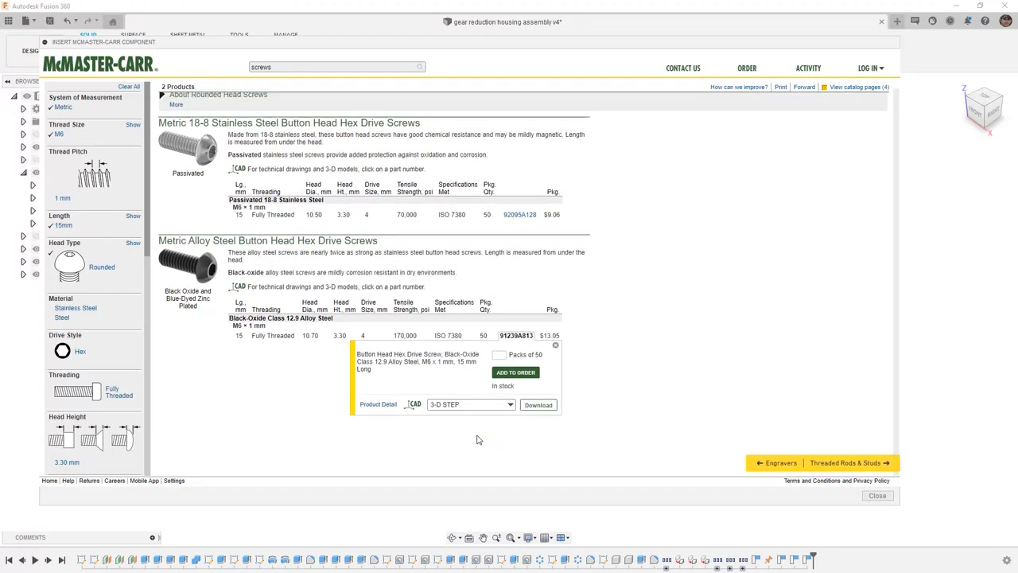
left_click(538, 405)
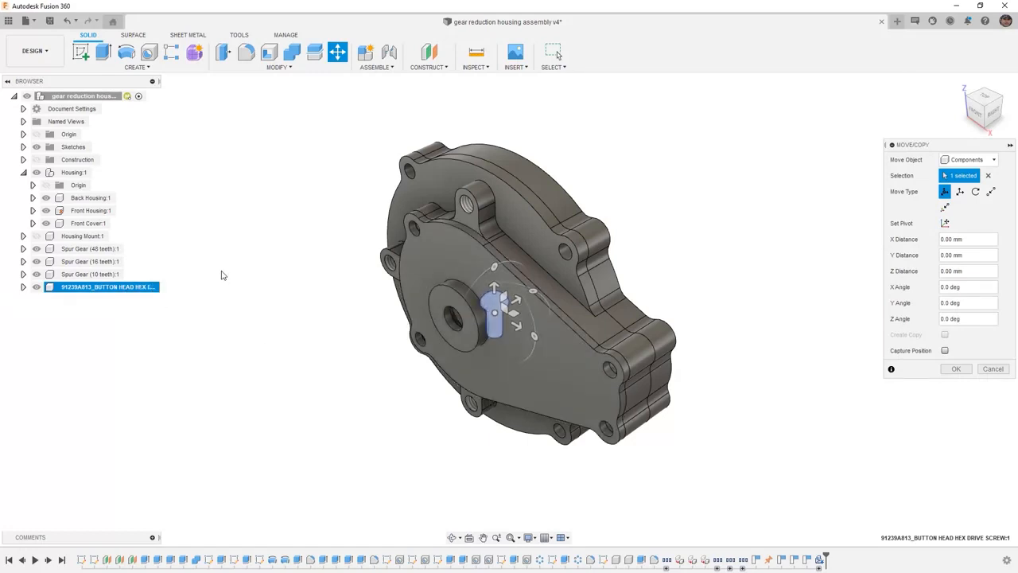
Turn the inserted screw to point at the housing, move it 70 mm out in front and capture its position.
left_click_drag(494, 267, 322, 392)
left_click(944, 349)
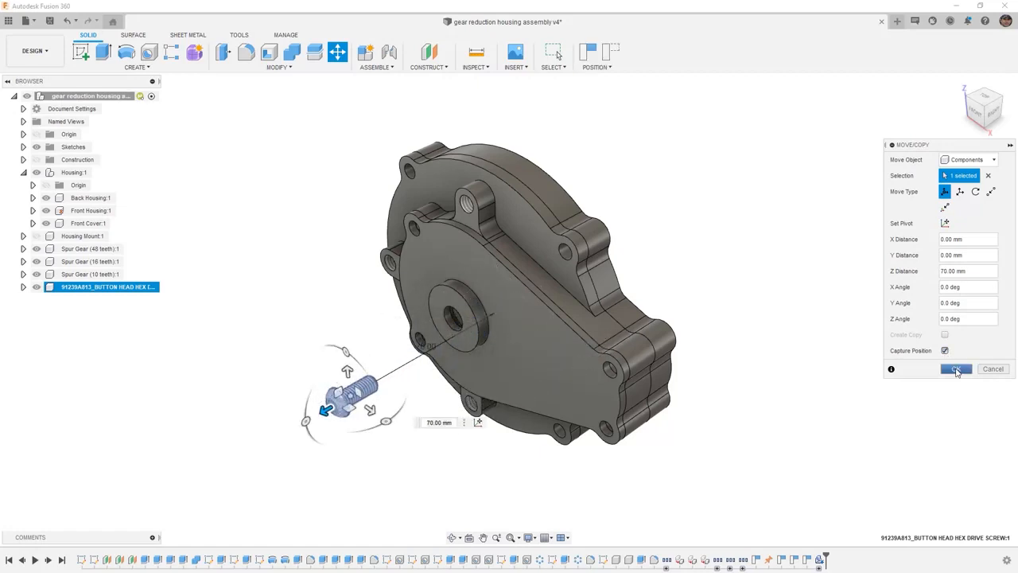
left_click(956, 371)
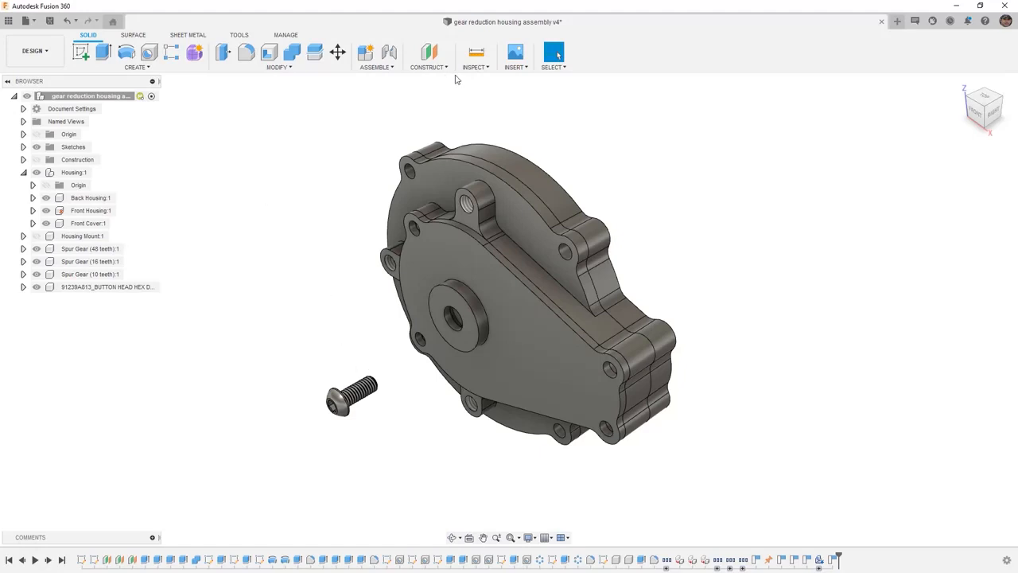
Reopen the McMaster-Carr catalog at the Screws & Bolts category and enlarge its window.
left_click(505, 70)
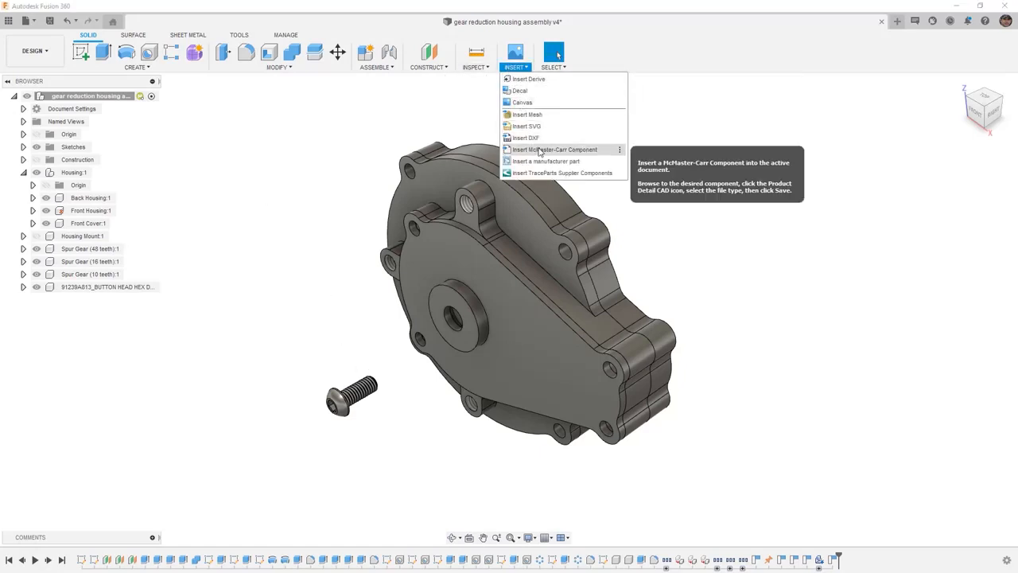
left_click(540, 150)
left_click(434, 278)
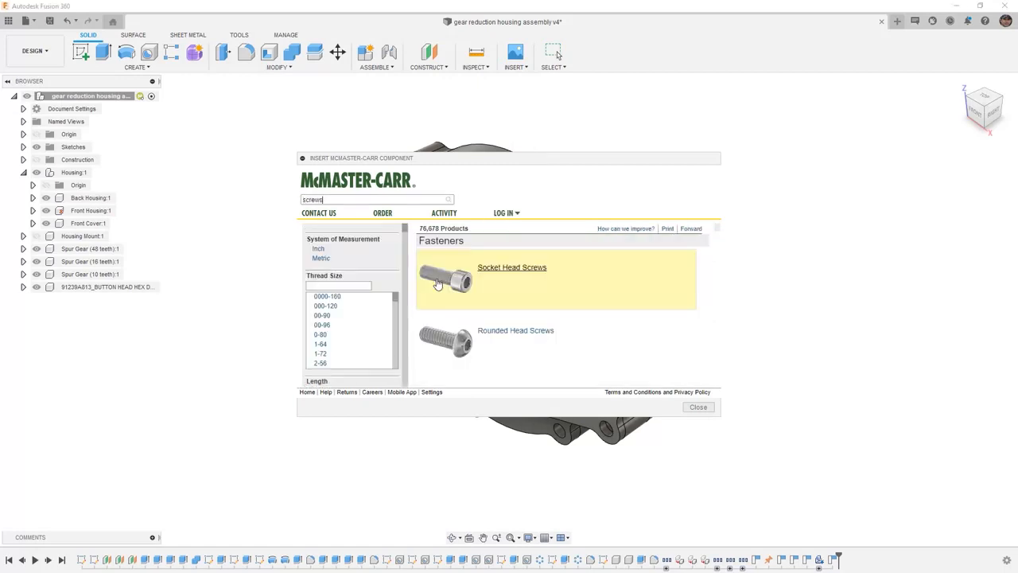
left_click_drag(498, 159, 258, 29)
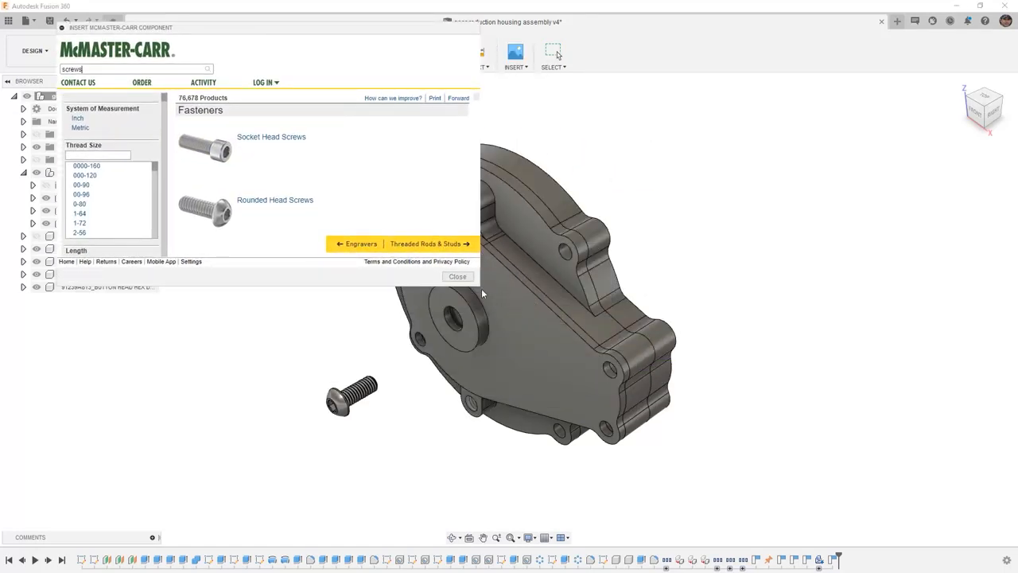
left_click_drag(477, 282, 850, 504)
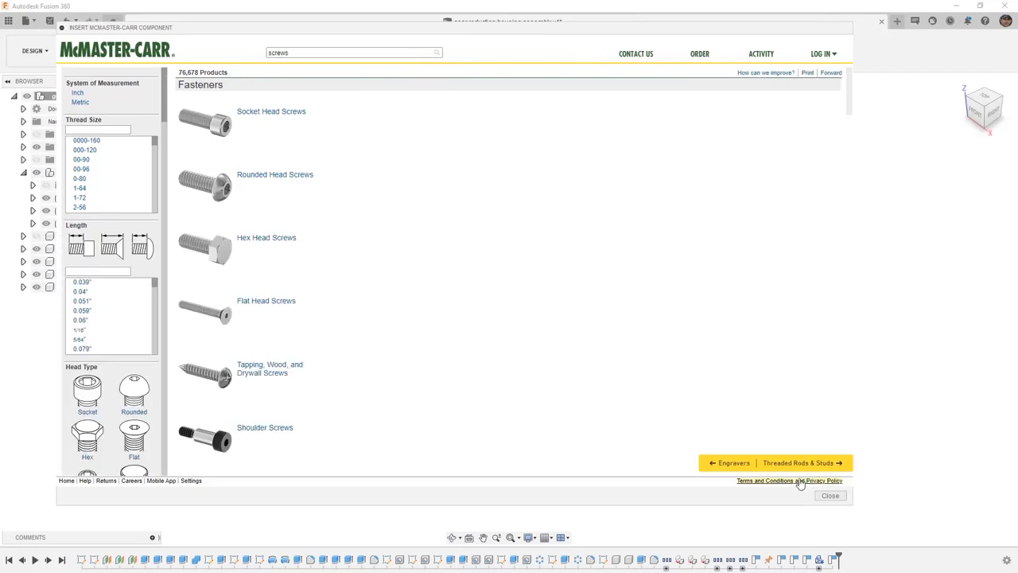
Filter the catalog to rounded head screws with metric measurement, M6 thread size and 25 mm length.
left_click(256, 177)
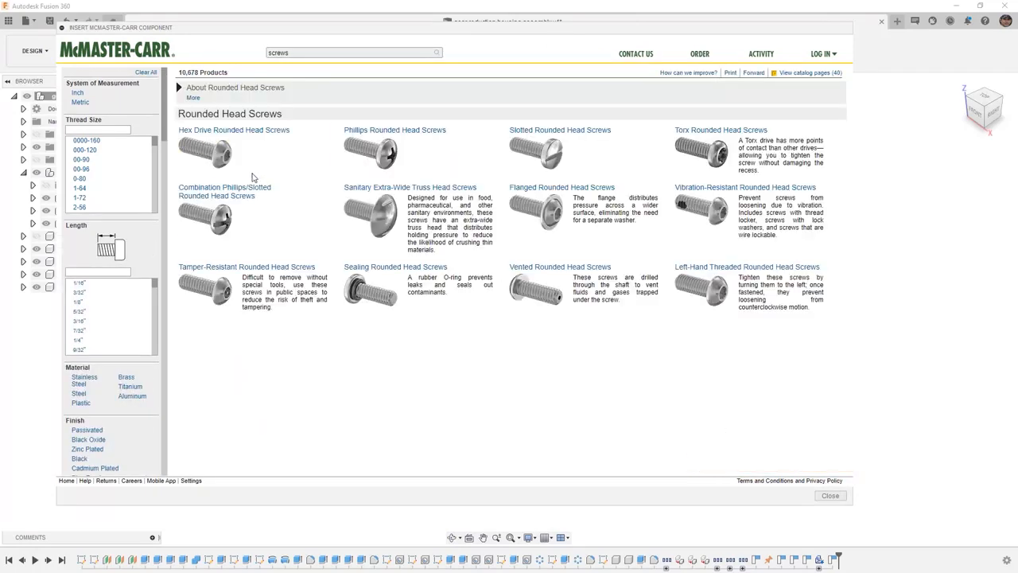
left_click(80, 102)
left_click_drag(154, 143, 154, 191)
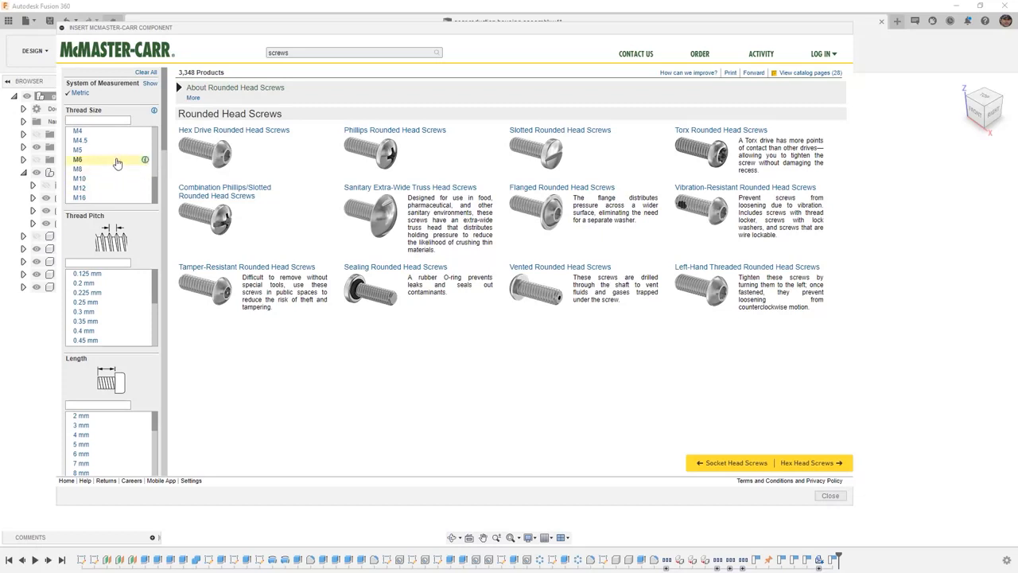
left_click(118, 159)
scroll(124, 322, "down", 5)
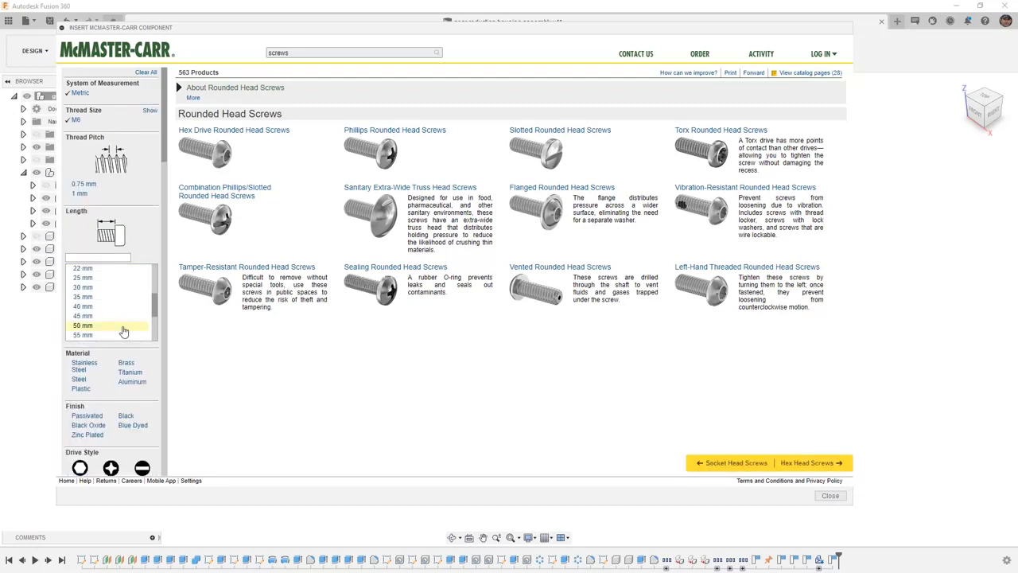
left_click(91, 277)
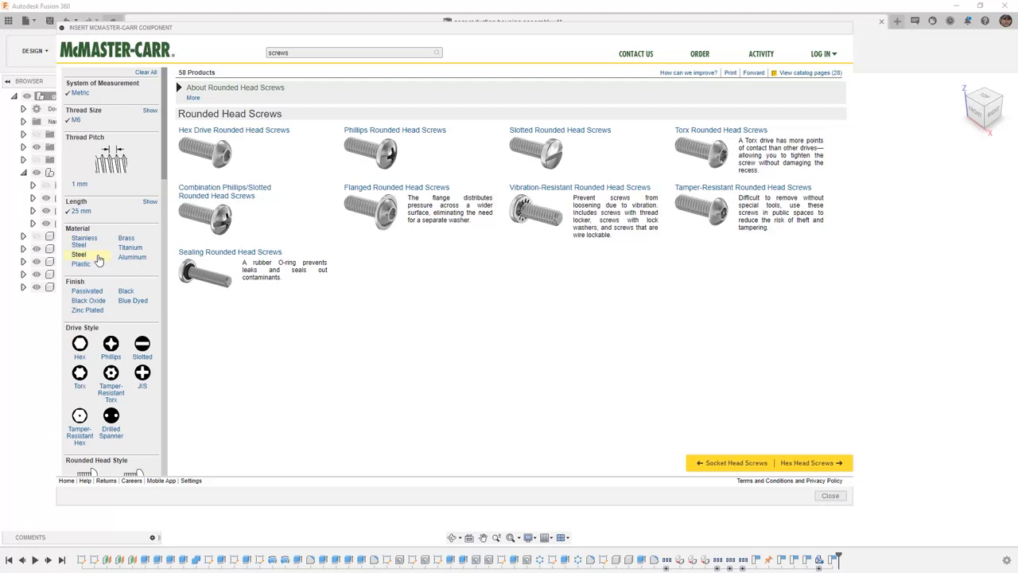
Filter the screws to black oxide finish and insert the 25 mm alloy steel button head screw 91239A327 as a 3-D STEP model.
left_click(97, 301)
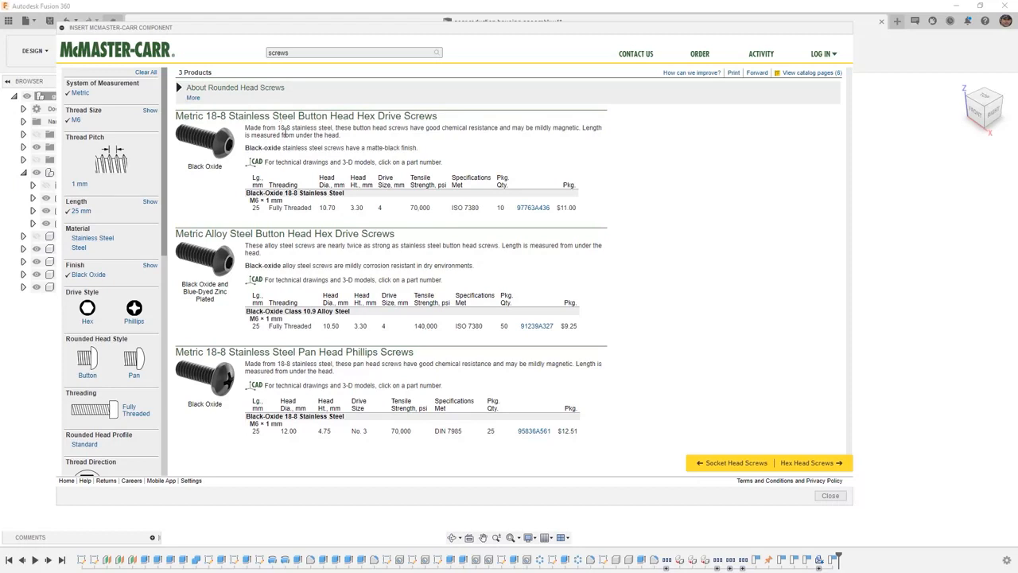
mouse_move(236, 391)
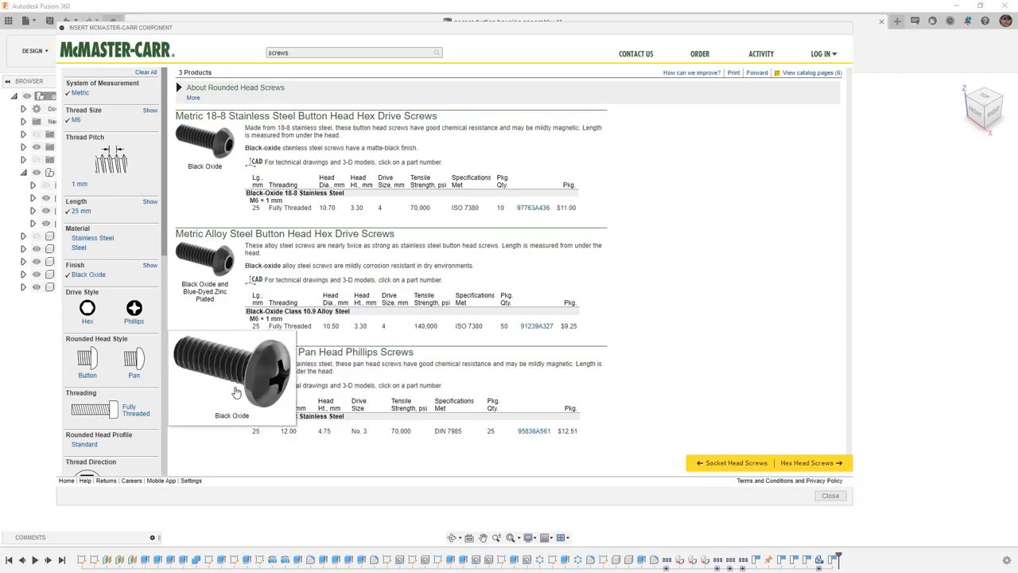
left_click(546, 327)
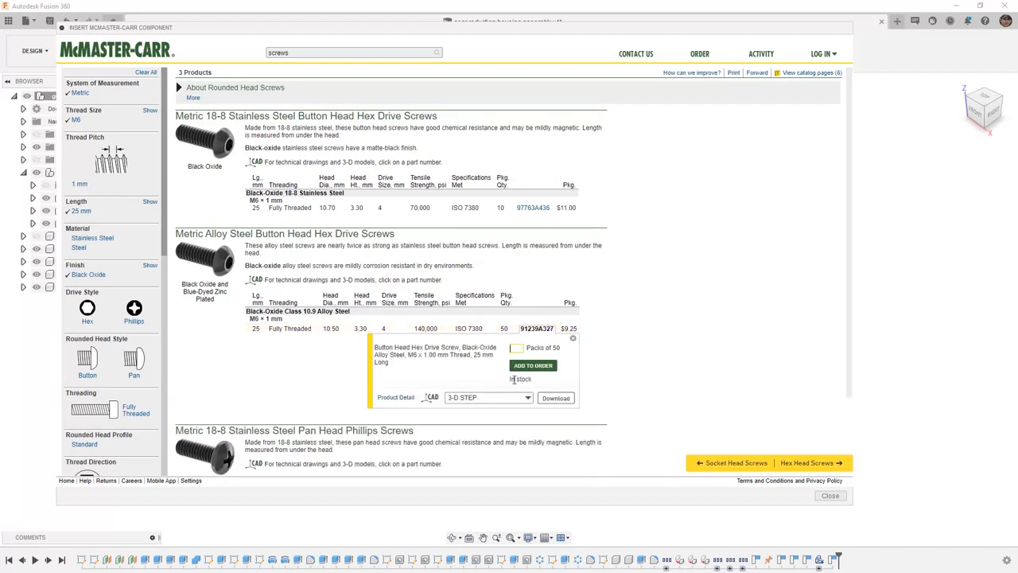
left_click(555, 398)
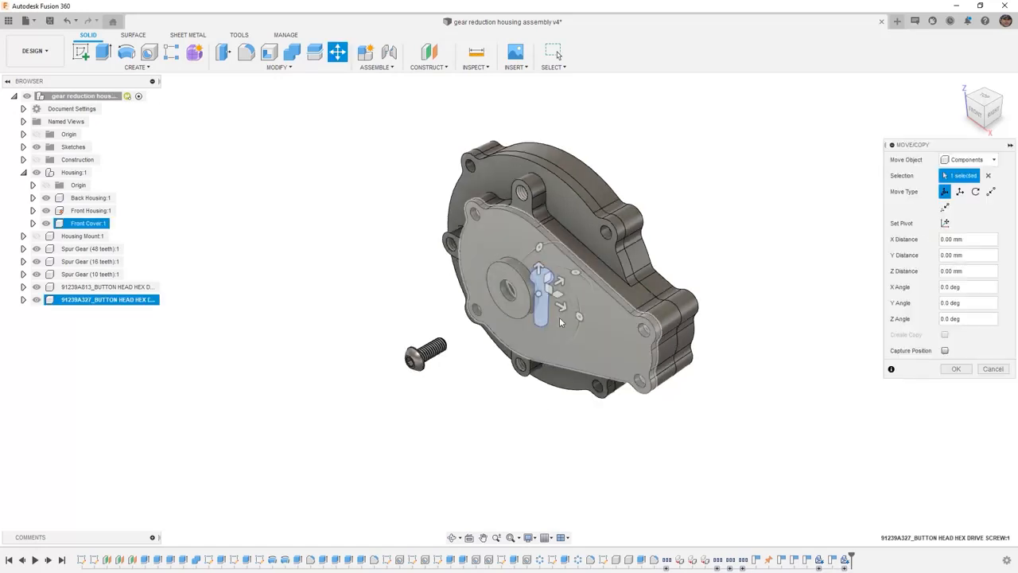
Turn the 25 mm screw to point at the housing, place it beside the shorter screw with a 20 mm X offset and capture its position.
left_click_drag(540, 247, 485, 390)
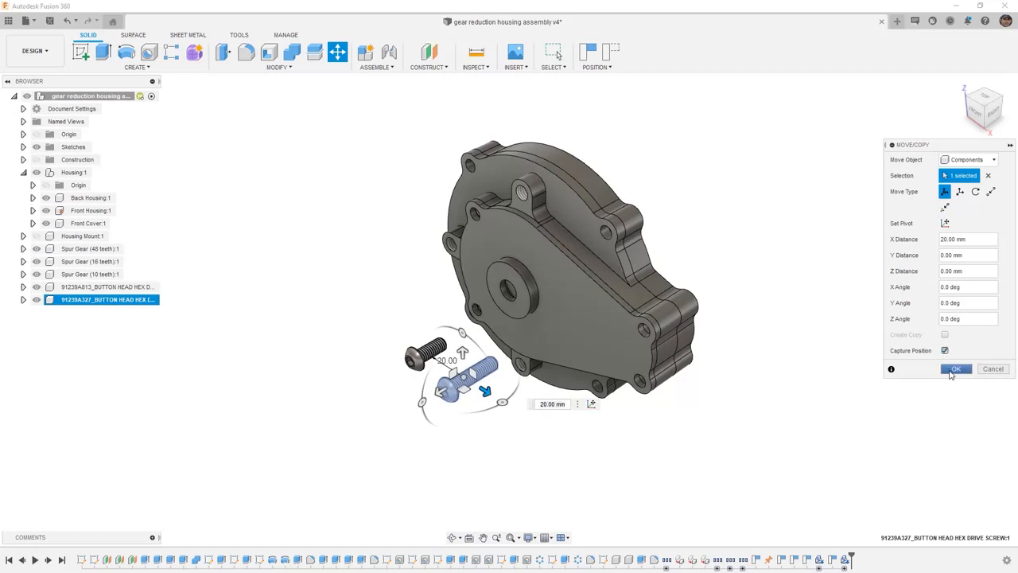
left_click(952, 372)
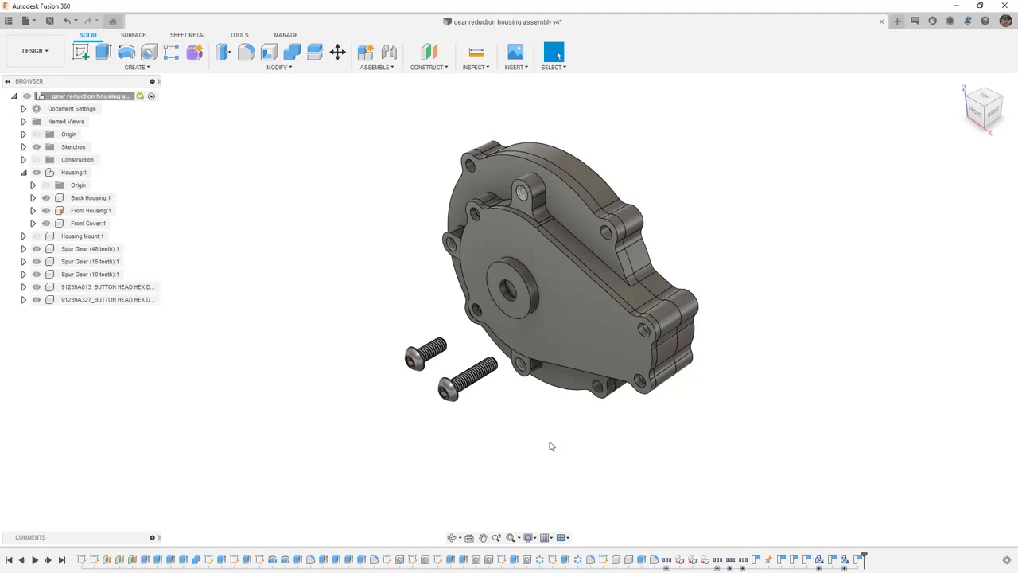
Align the underside of the 25 mm screw's head with the upper bolt hole at the front cover's narrow end and capture its position.
left_click(388, 69)
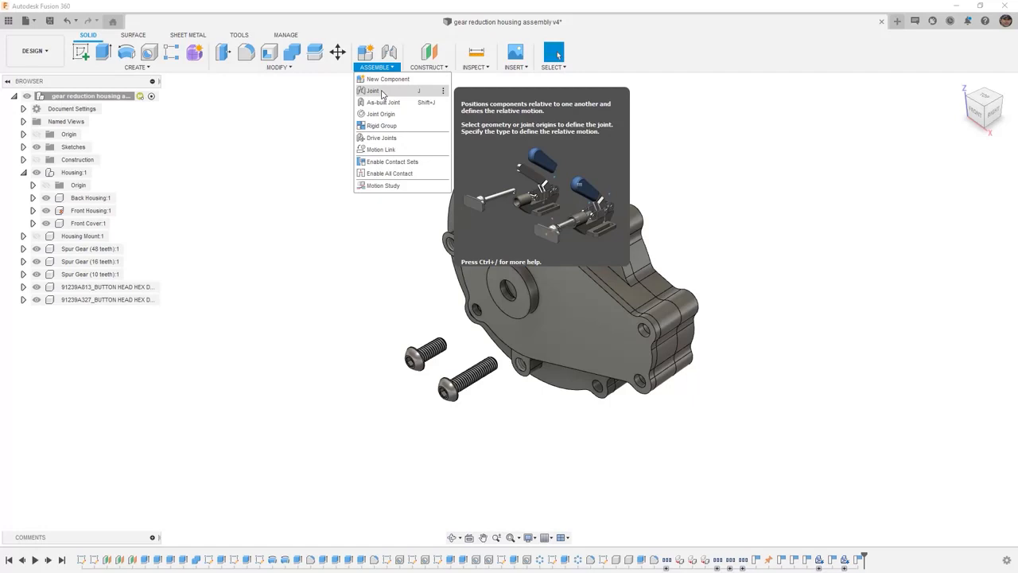
left_click(316, 68)
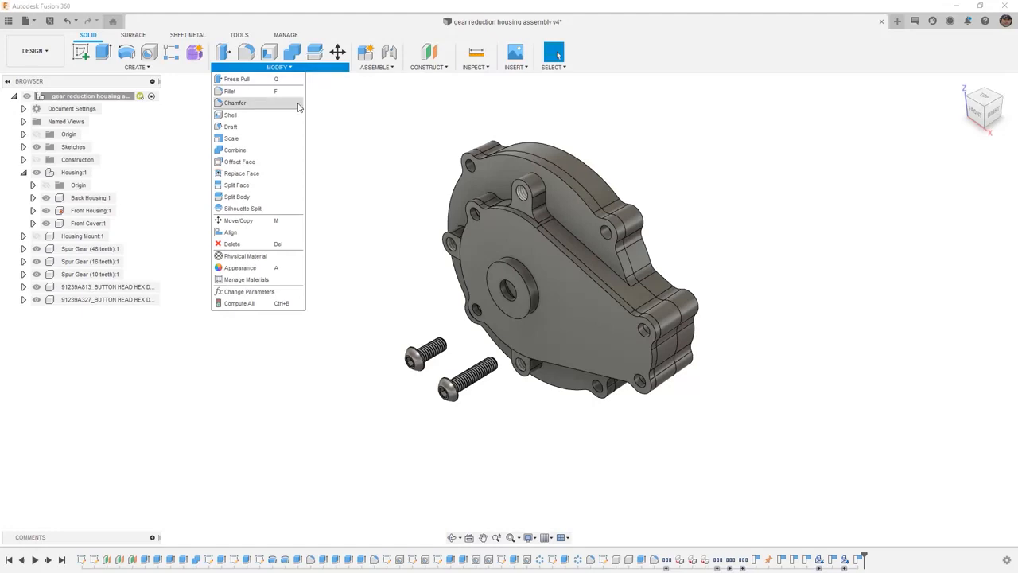
left_click(253, 232)
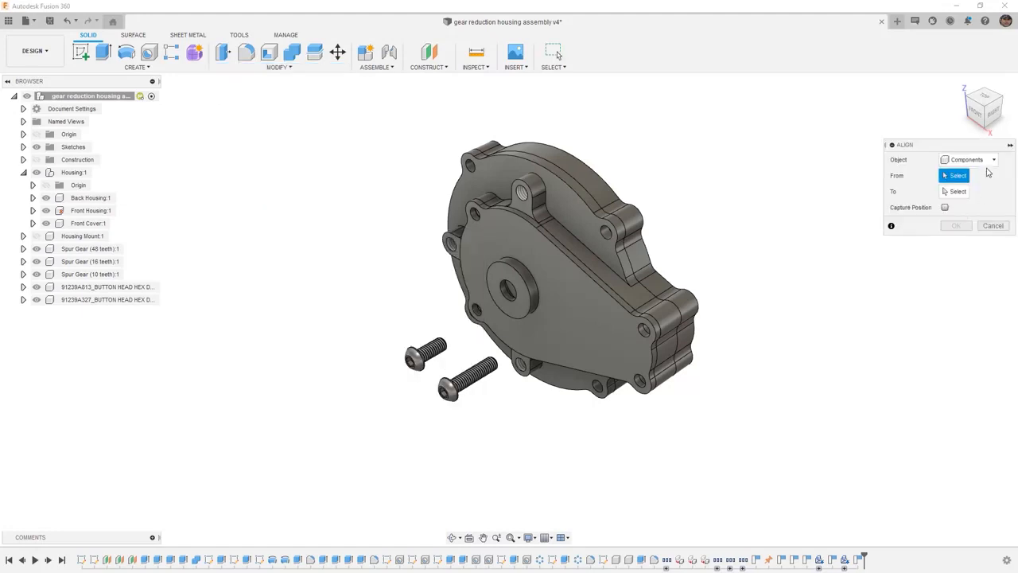
middle_click_drag(628, 437, 407, 305, "shift")
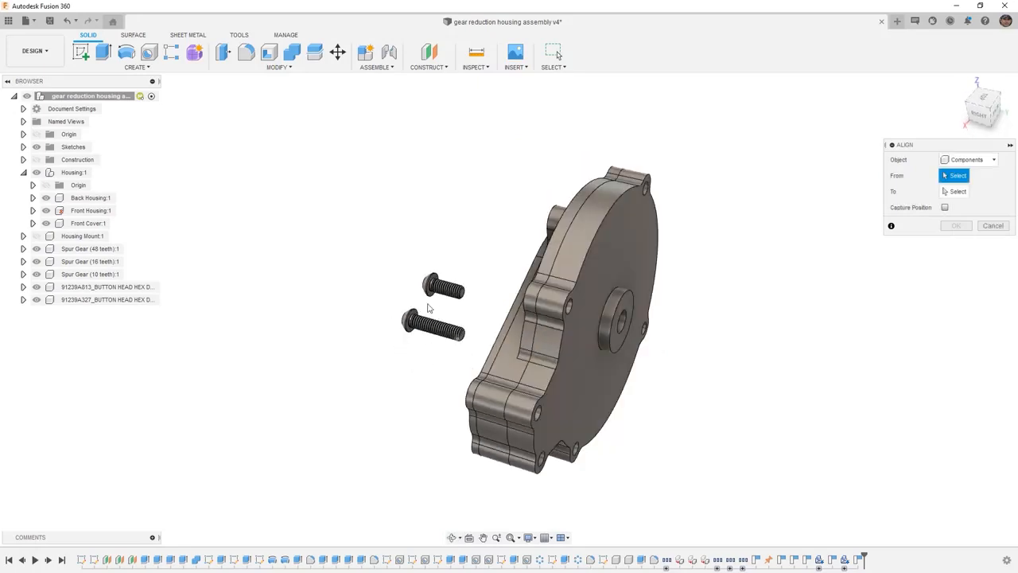
scroll(421, 310, "up", 5)
scroll(433, 310, "up", 3)
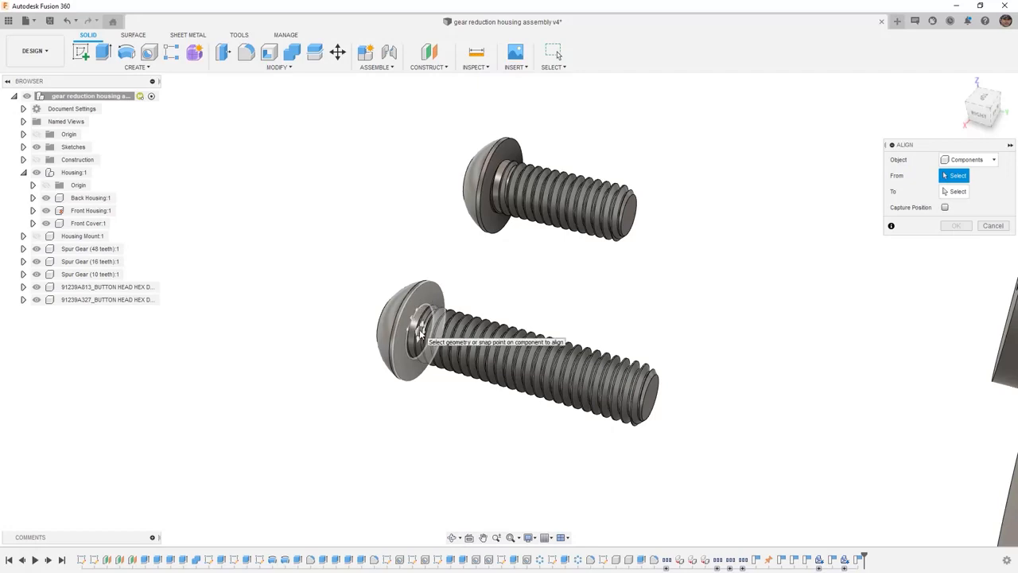
left_click(420, 332)
scroll(420, 333, "down", 2)
scroll(432, 388, "down", 2)
middle_click_drag(432, 388, 587, 375, "shift")
scroll(726, 360, "up", 3)
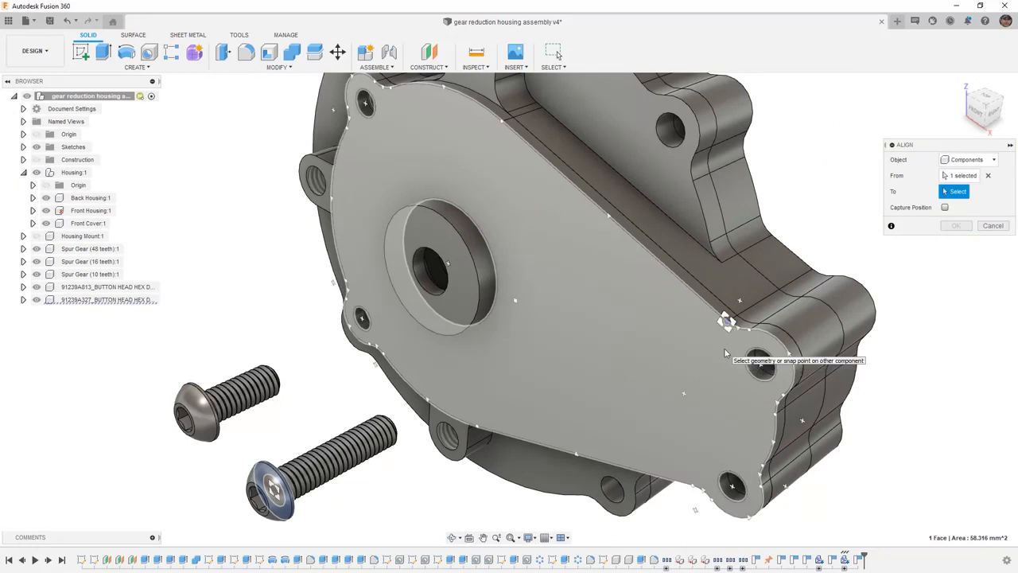
left_click(761, 365)
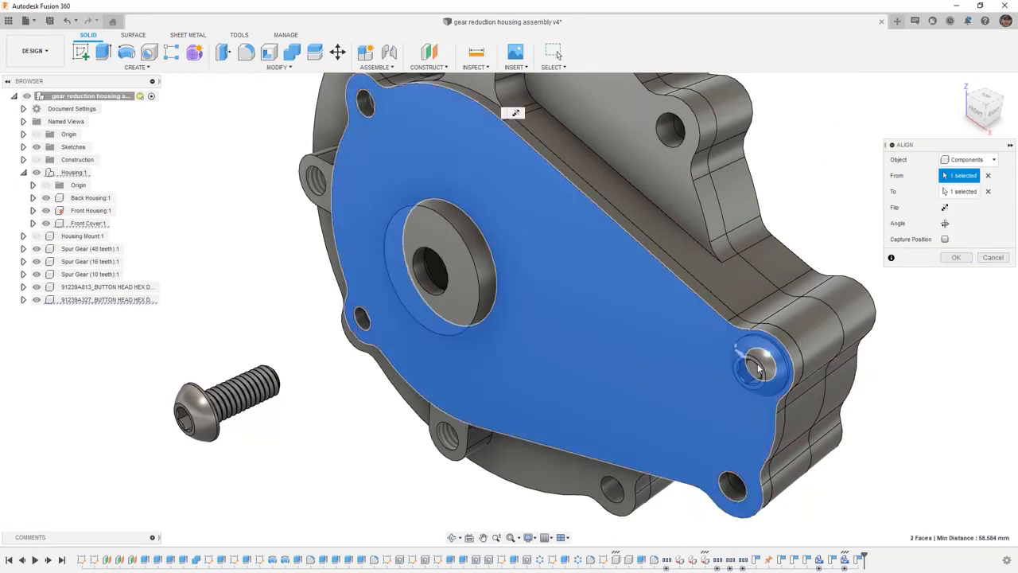
left_click(944, 240)
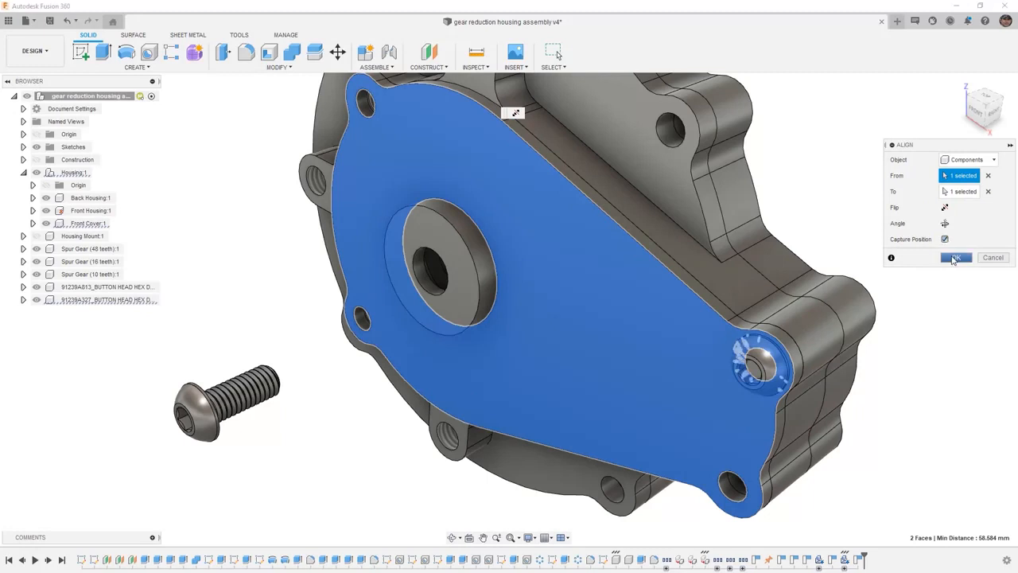
left_click(954, 258)
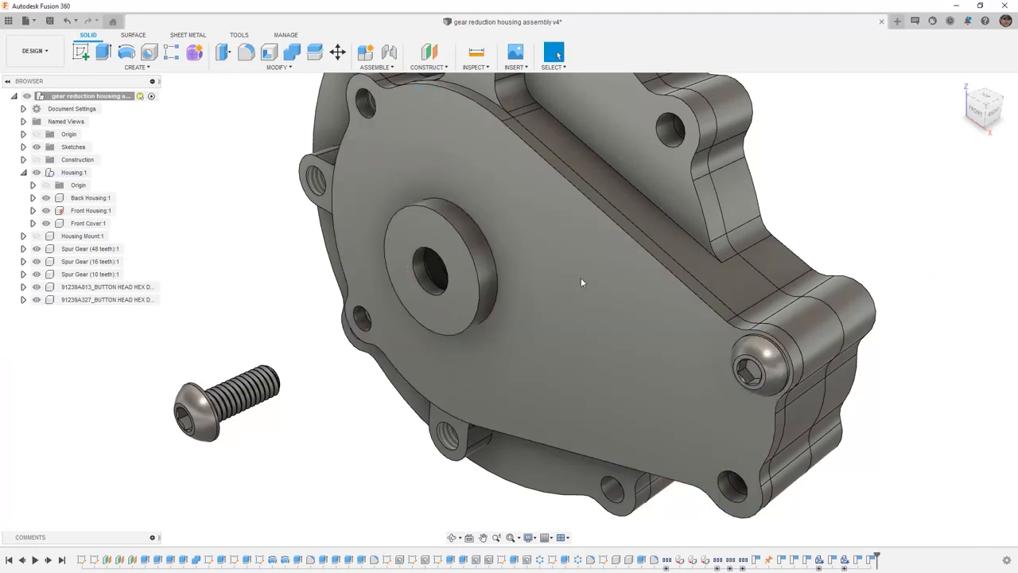
Align the underside of the shorter screw's head with the front housing's bolt hole above the cover's sloping edge, capturing its position.
key("Return")
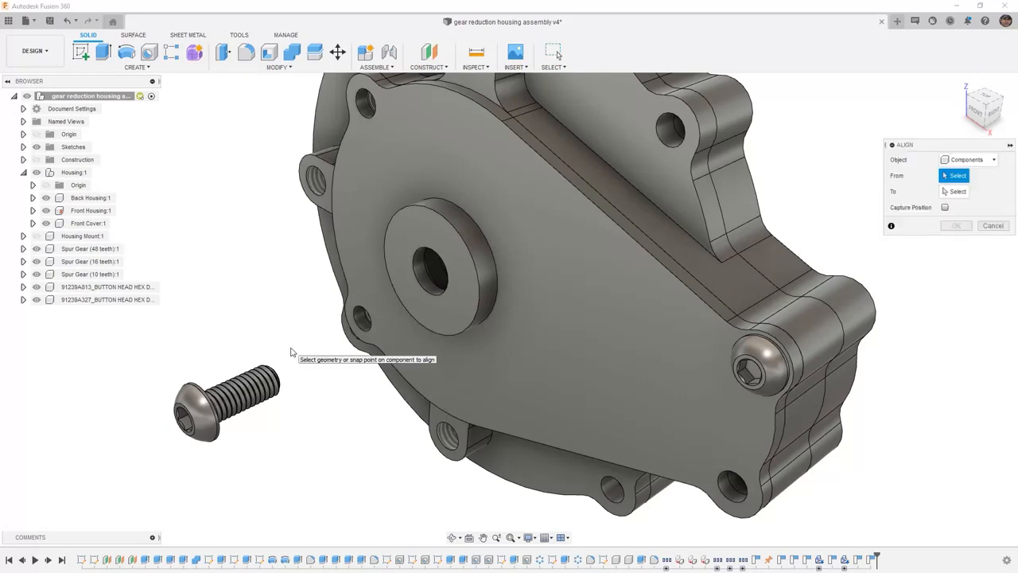
middle_click_drag(310, 399, 246, 396, "shift")
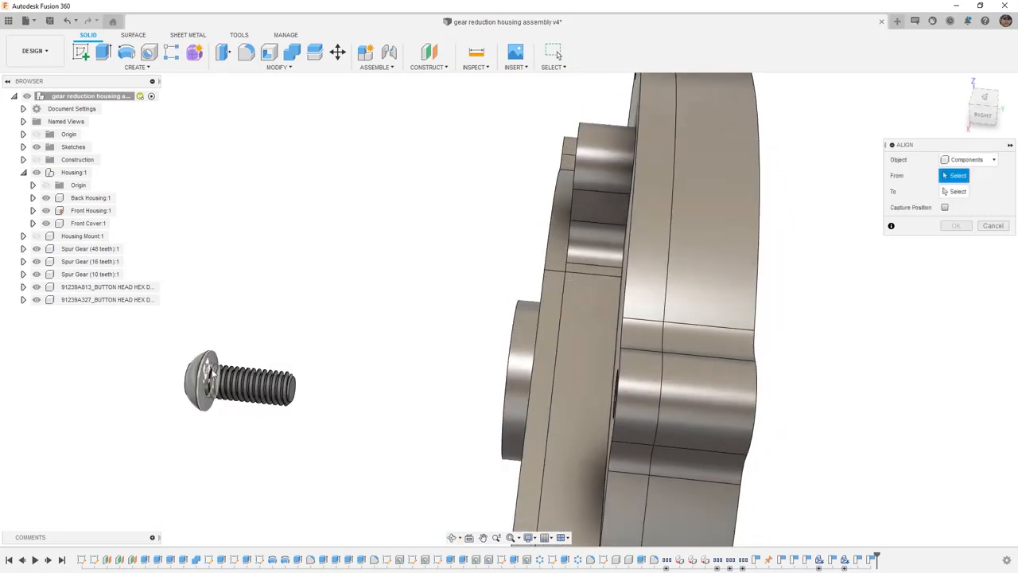
left_click(213, 381)
middle_click_drag(321, 425, 393, 432, "shift")
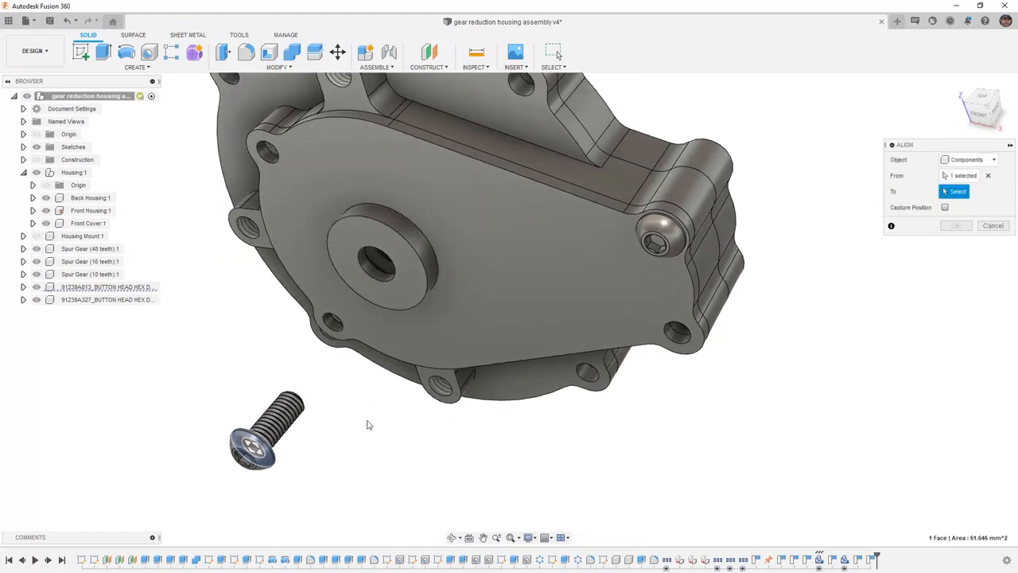
scroll(369, 424, "down", 2)
scroll(483, 123, "up", 3)
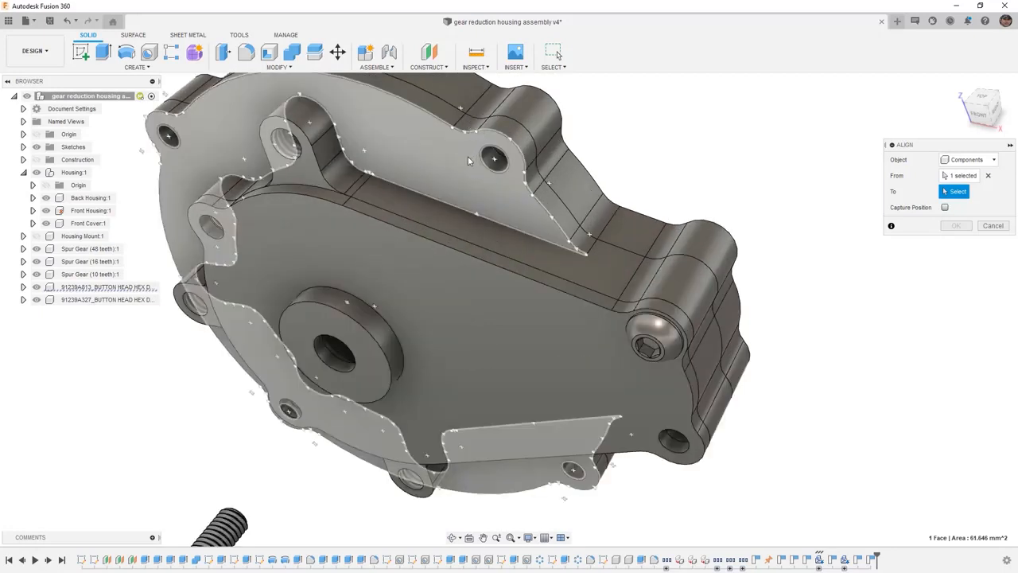
left_click(491, 158)
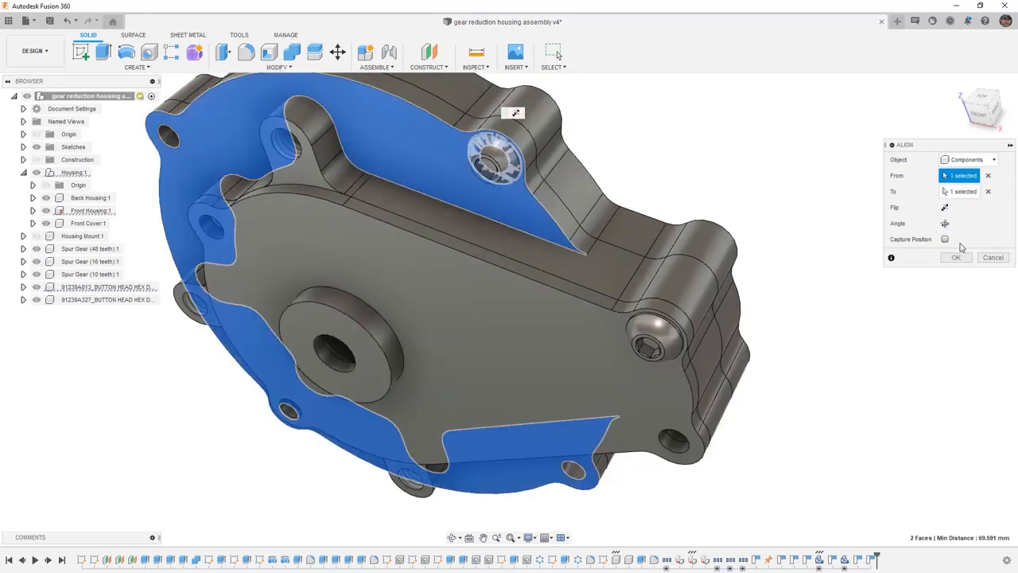
left_click(960, 258)
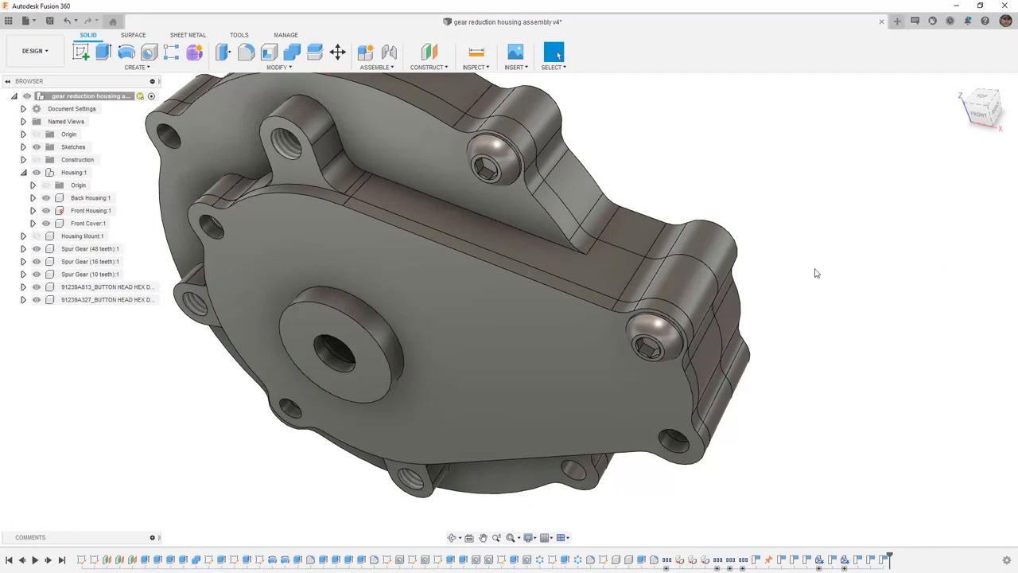
scroll(803, 269, "down", 3)
mouse_move(701, 326)
middle_mouse_down("shift")
mouse_move(717, 298)
mouse_move(693, 308)
middle_mouse_up("shift")
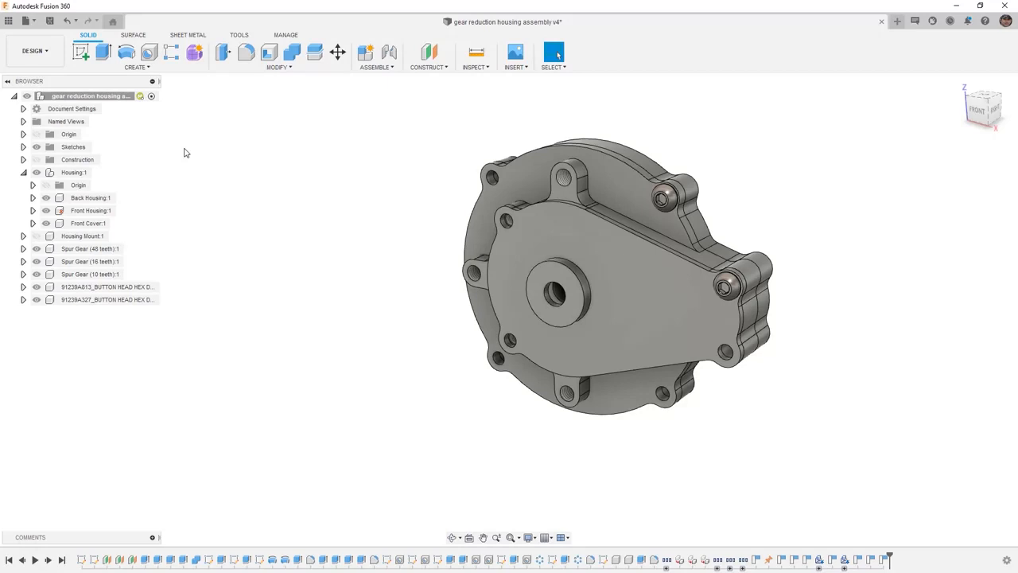
left_click(164, 69)
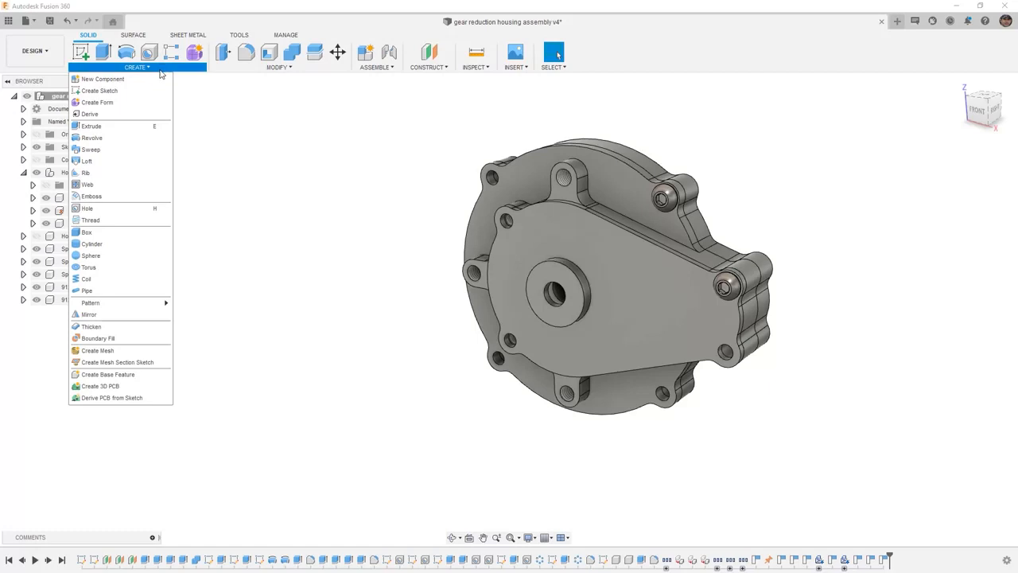
left_click(295, 156)
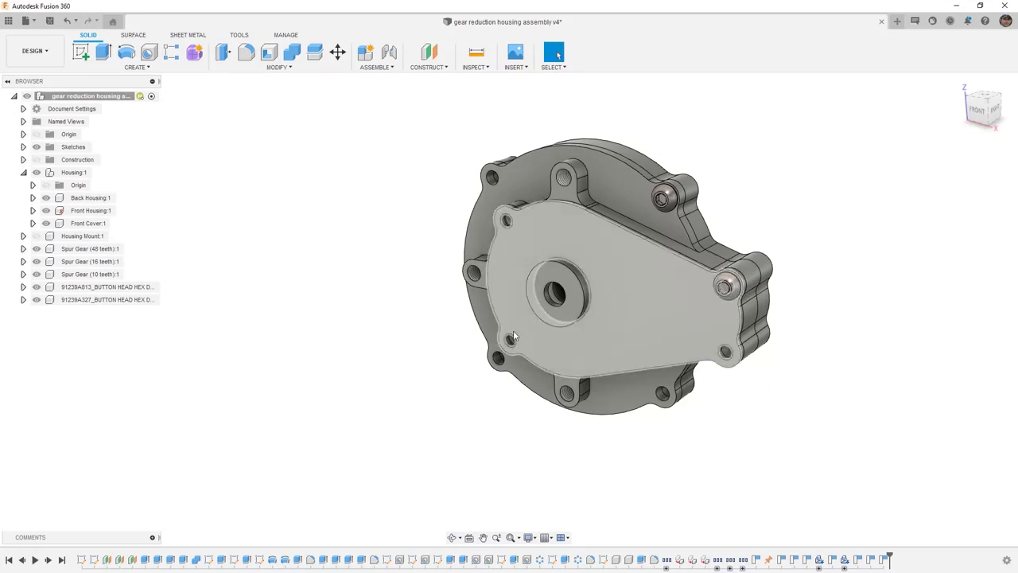
Copy the 25 mm screw 91239A327 and paste it with an X distance of -155 mm, clear of the housing.
left_click(129, 301)
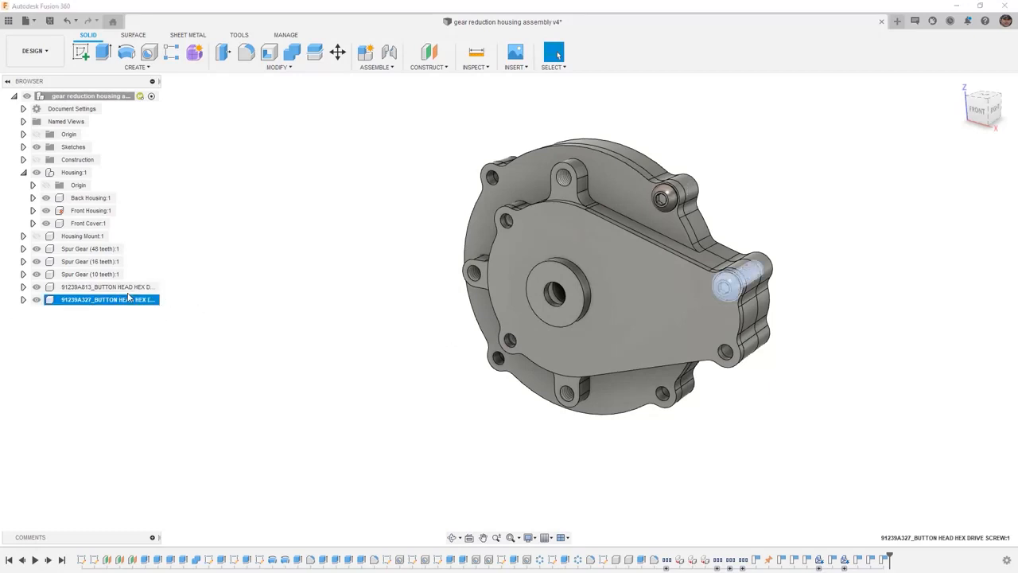
right_click(121, 301)
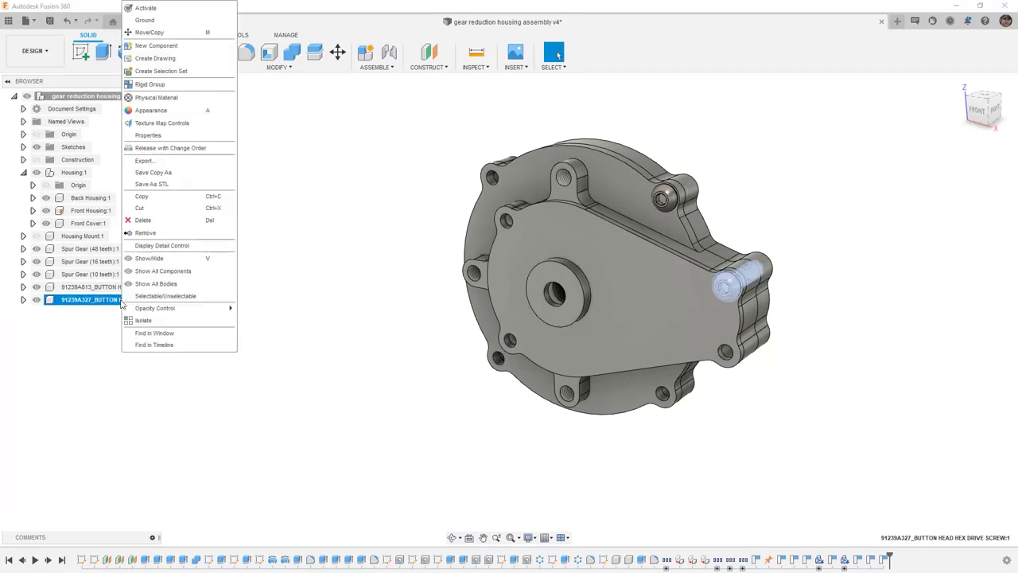
left_click(148, 197)
right_click(103, 330)
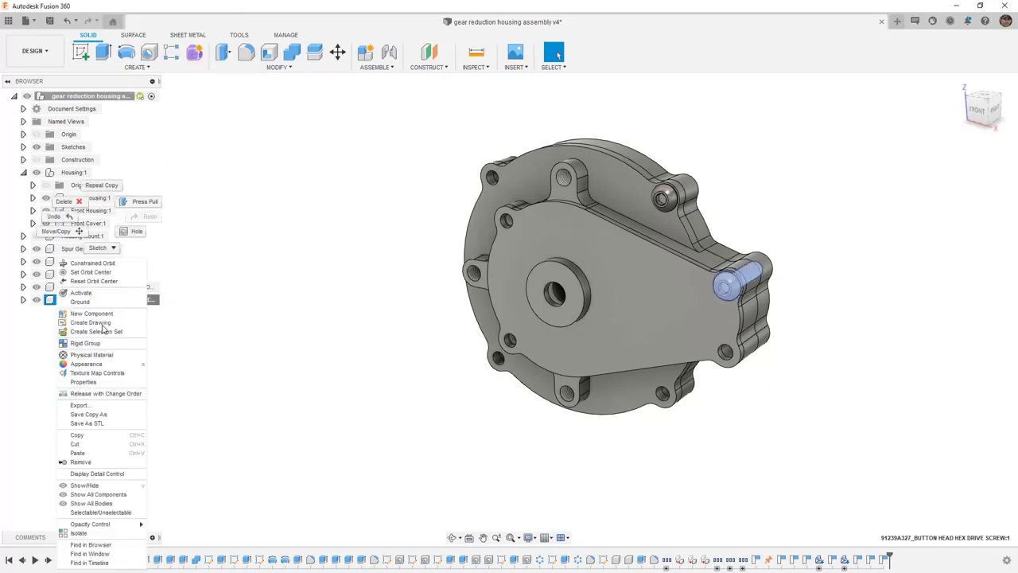
left_click(89, 453)
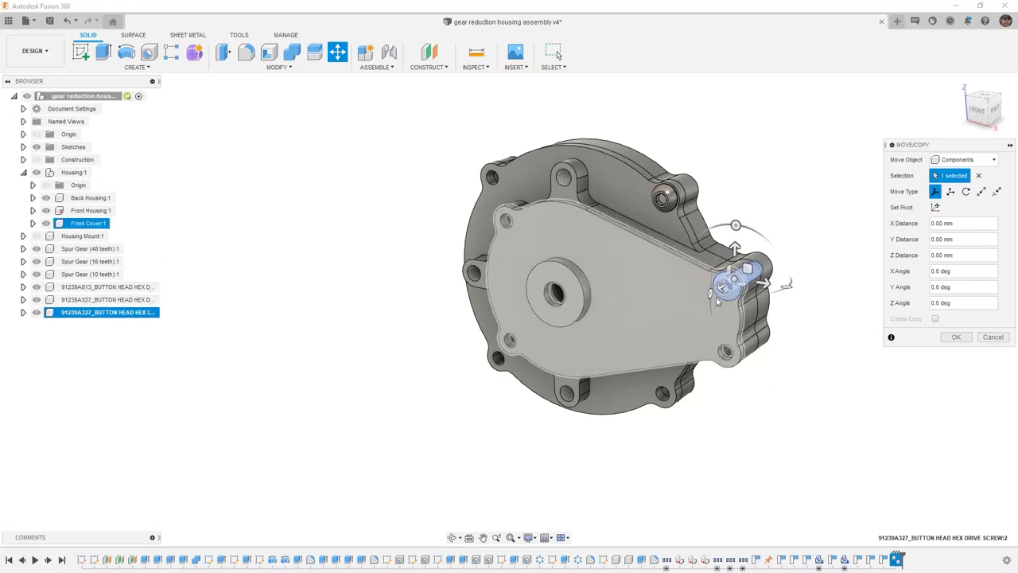
left_click_drag(752, 276, 422, 226)
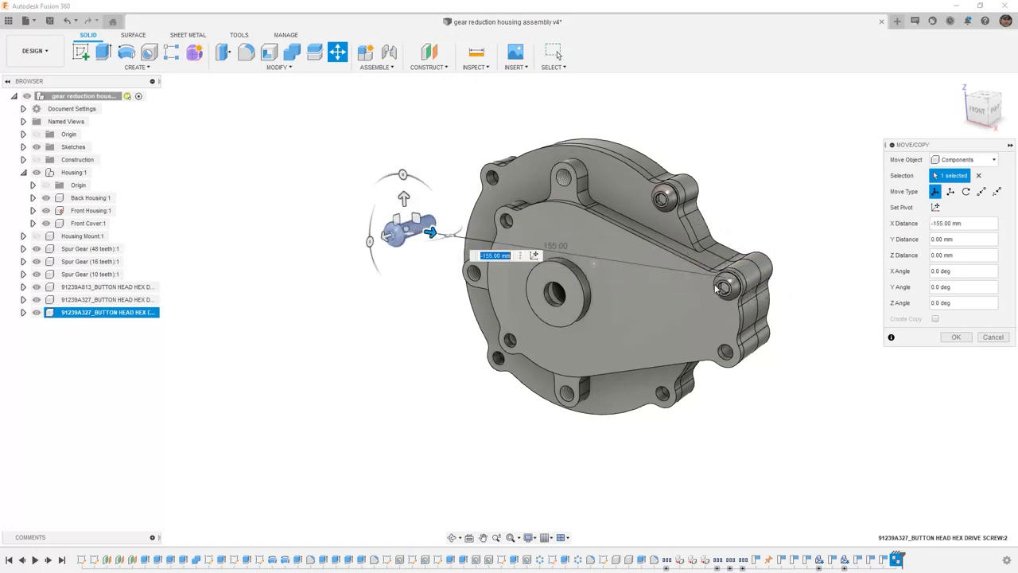
left_click(954, 337)
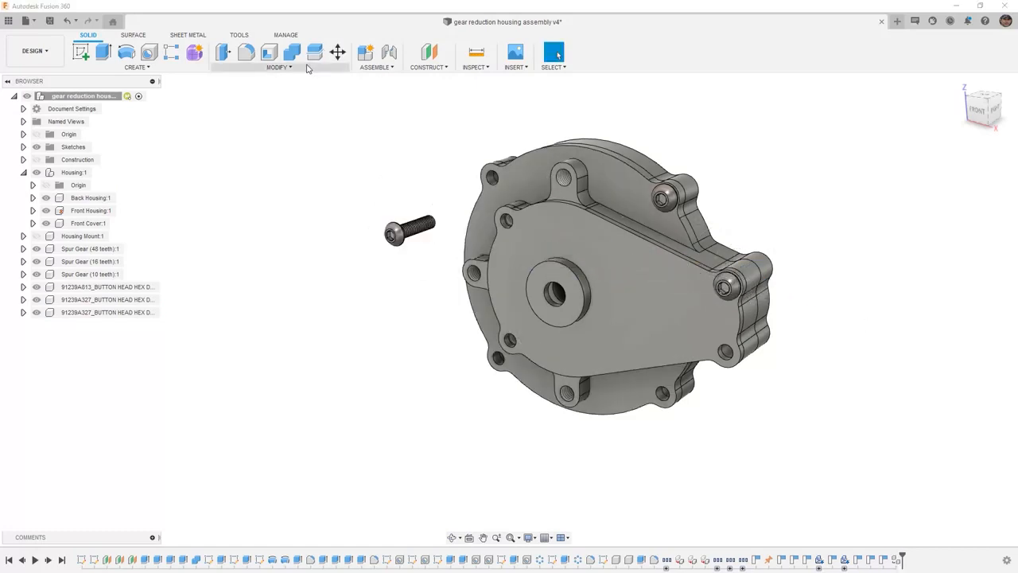
Align the underside of the copied screw's head with the upper bolt hole at the front cover's wide end and capture its position.
left_click(279, 67)
left_click(238, 230)
middle_click_drag(625, 316, 429, 318, "shift")
scroll(640, 130, "up", 5)
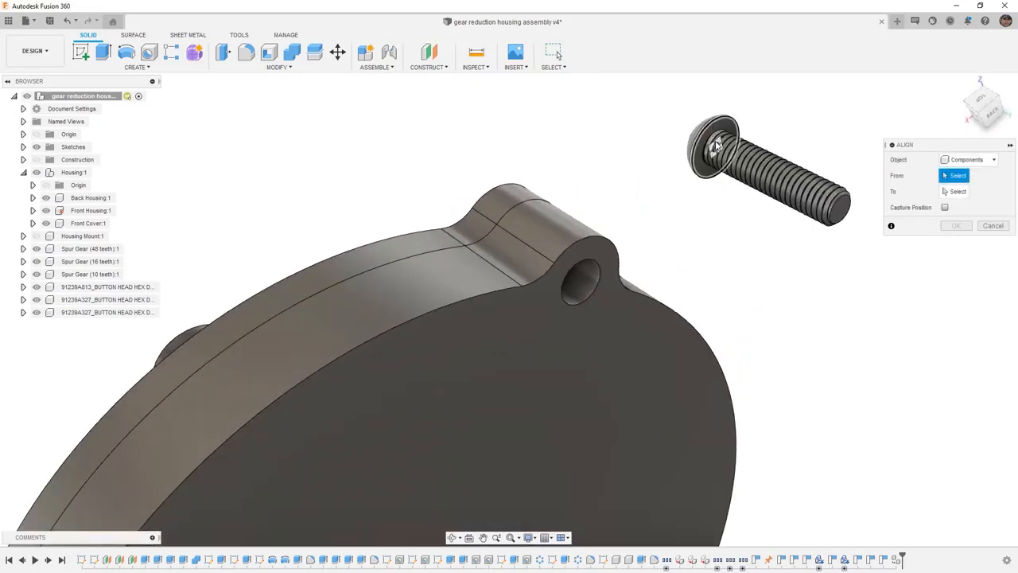
scroll(716, 143, "up", 3)
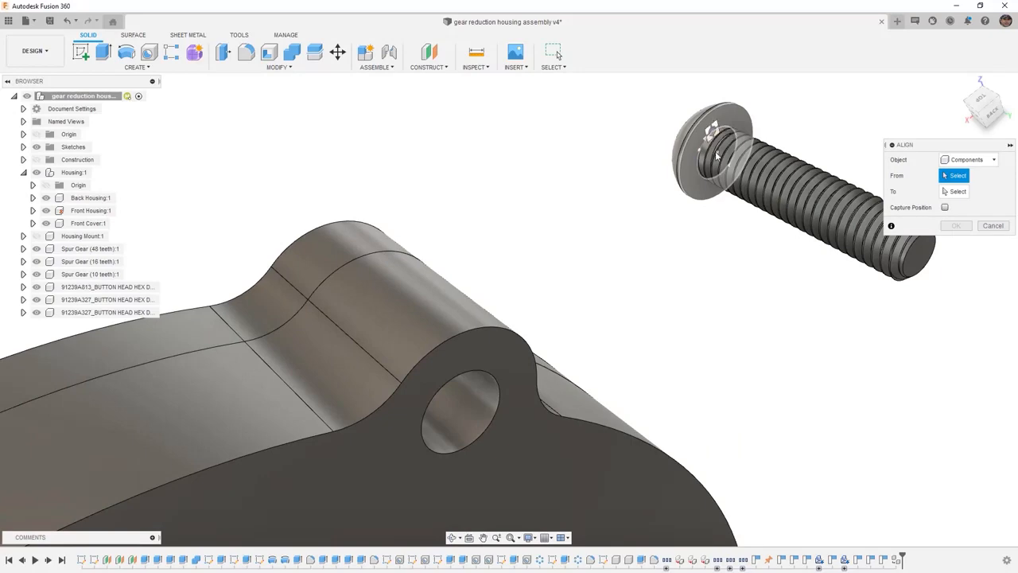
left_click(715, 155)
middle_click_drag(716, 155, 591, 325, "shift")
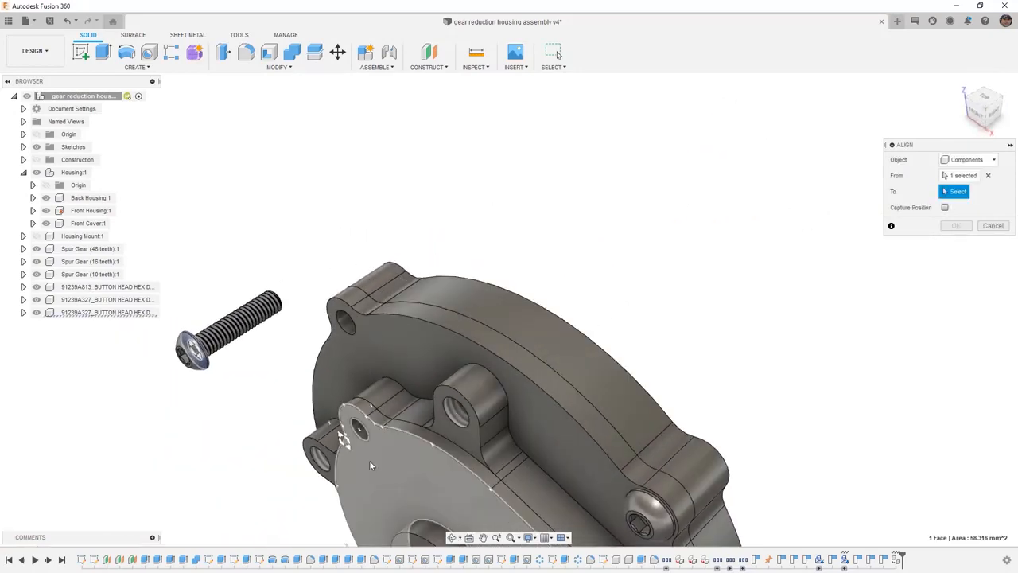
left_click(360, 430)
left_click(945, 240)
left_click(956, 257)
scroll(578, 191, "down", 2)
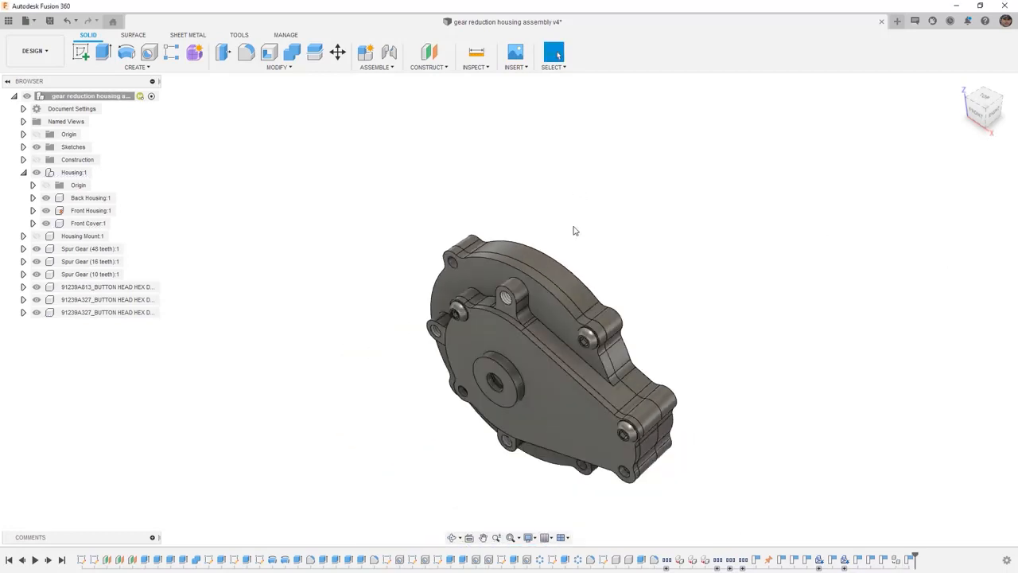
middle_click_drag(599, 275, 599, 266, "shift")
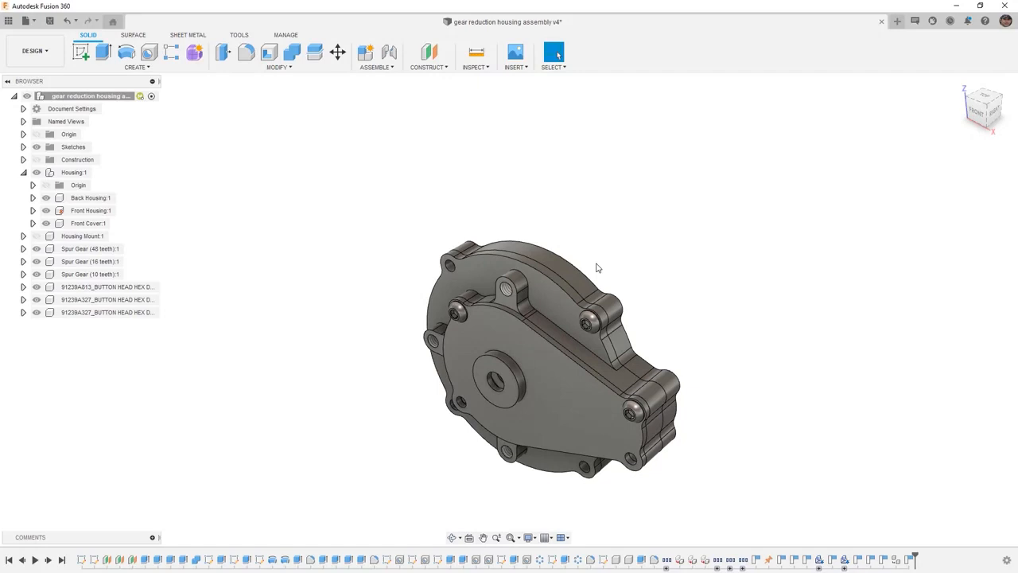
Mirror the shorter screw 91239A813 as a component across the YZ plane.
left_click(182, 71)
left_click(103, 315)
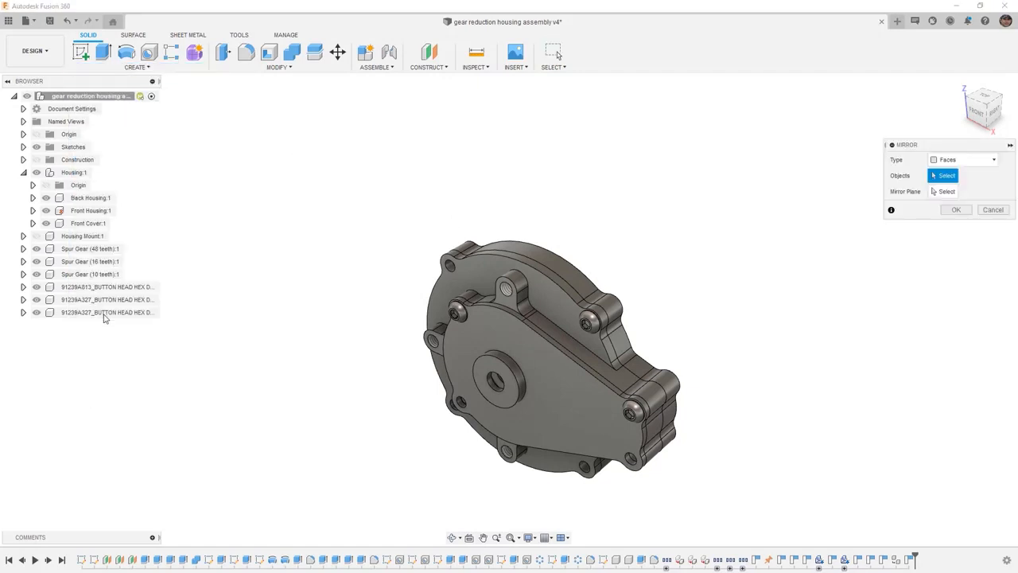
left_click(968, 160)
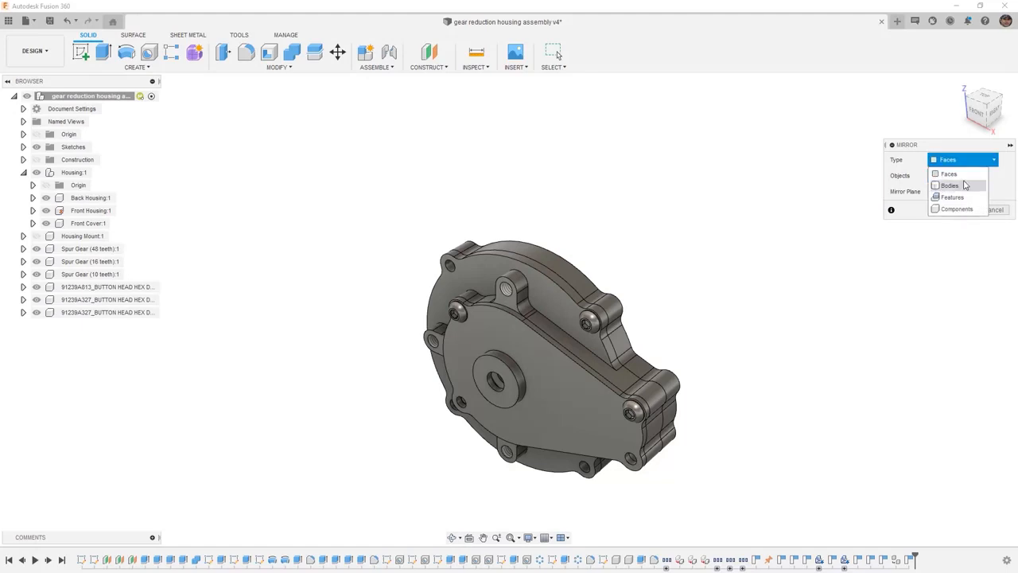
left_click(957, 210)
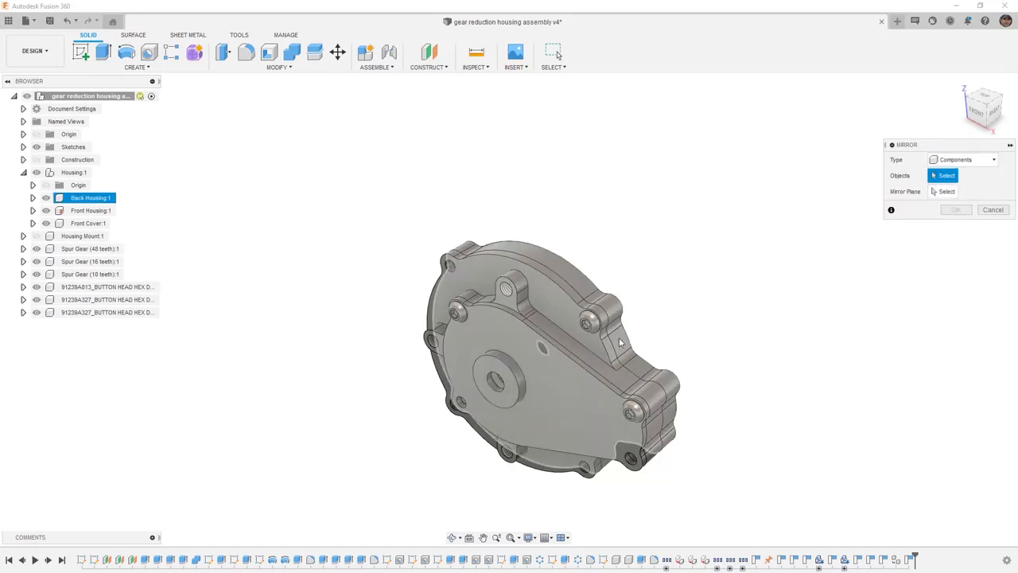
left_click(592, 324)
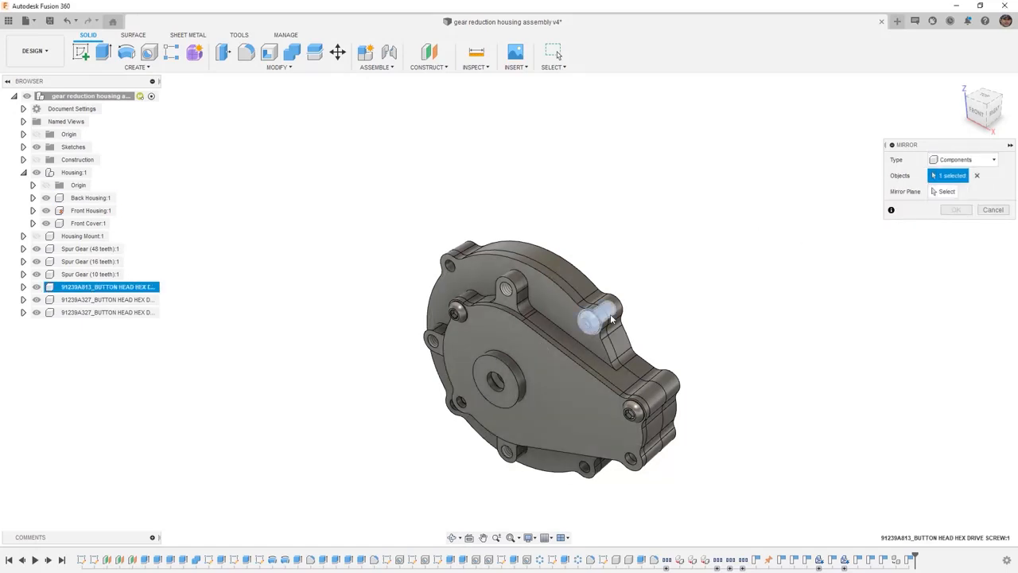
left_click(944, 190)
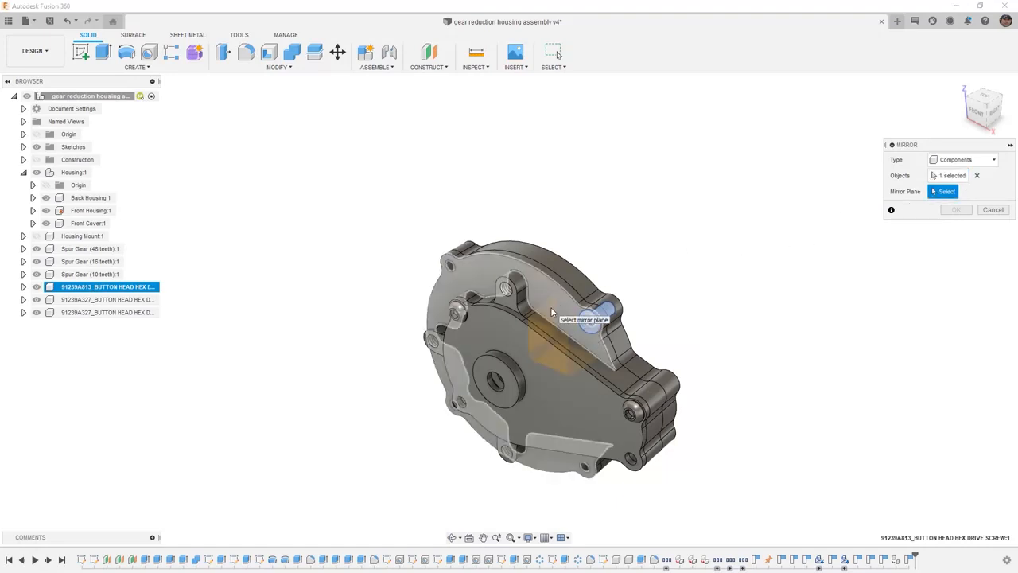
left_click(551, 312)
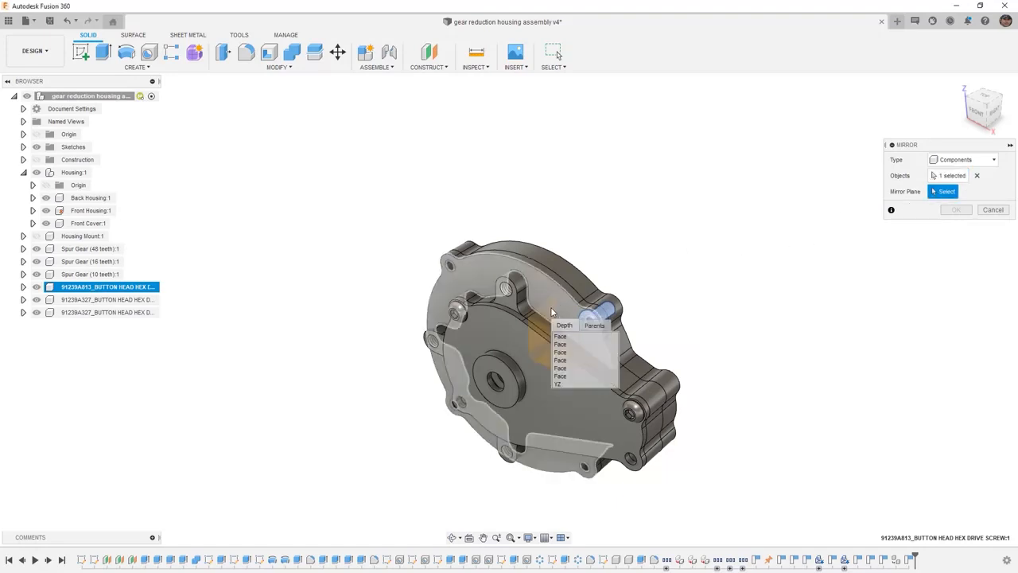
left_click(566, 384)
left_click(957, 213)
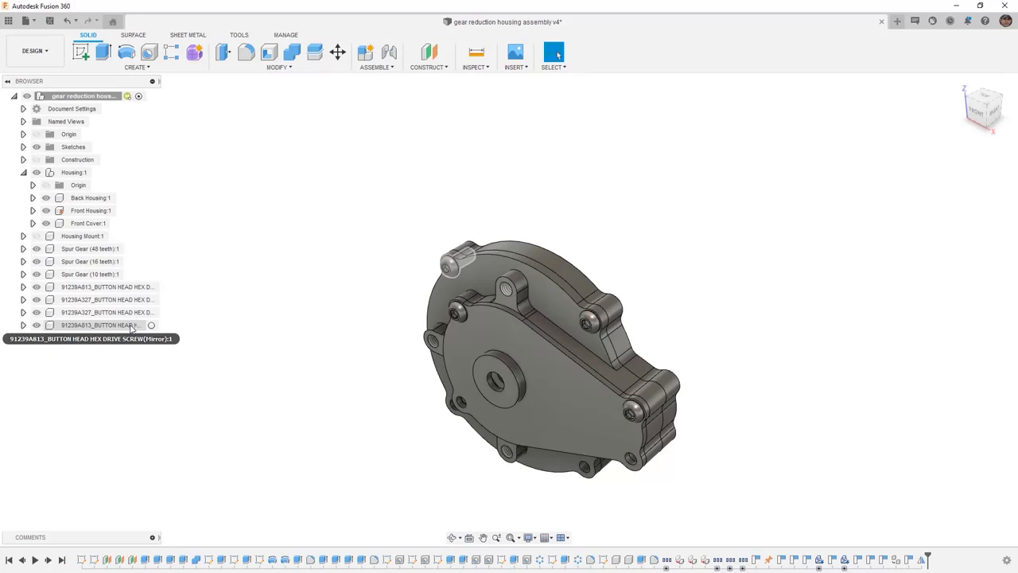
Check the screw mirror feature's settings without changing them, and delete the mirror feature.
right_click(922, 561)
left_click(935, 479)
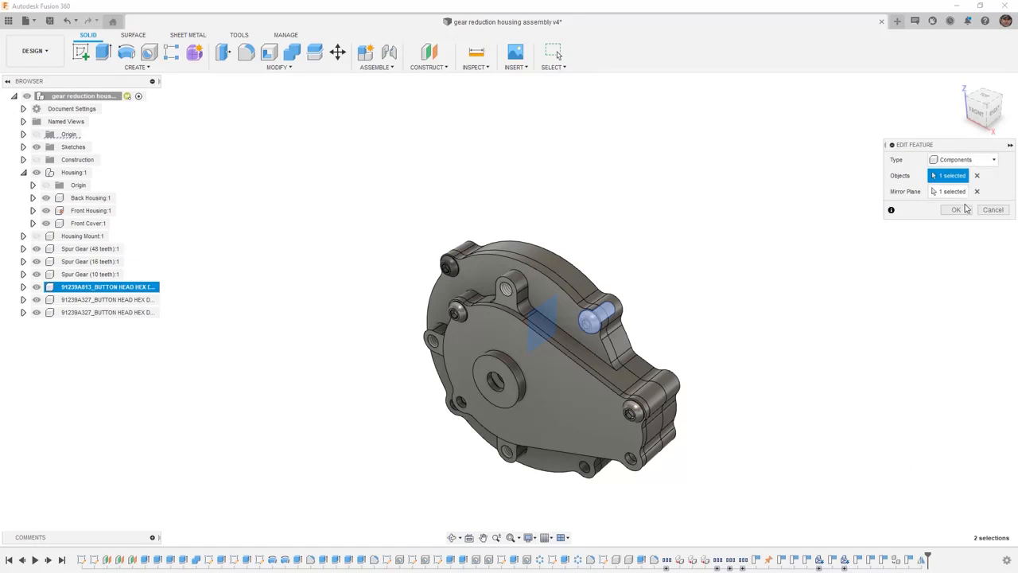
left_click(990, 212)
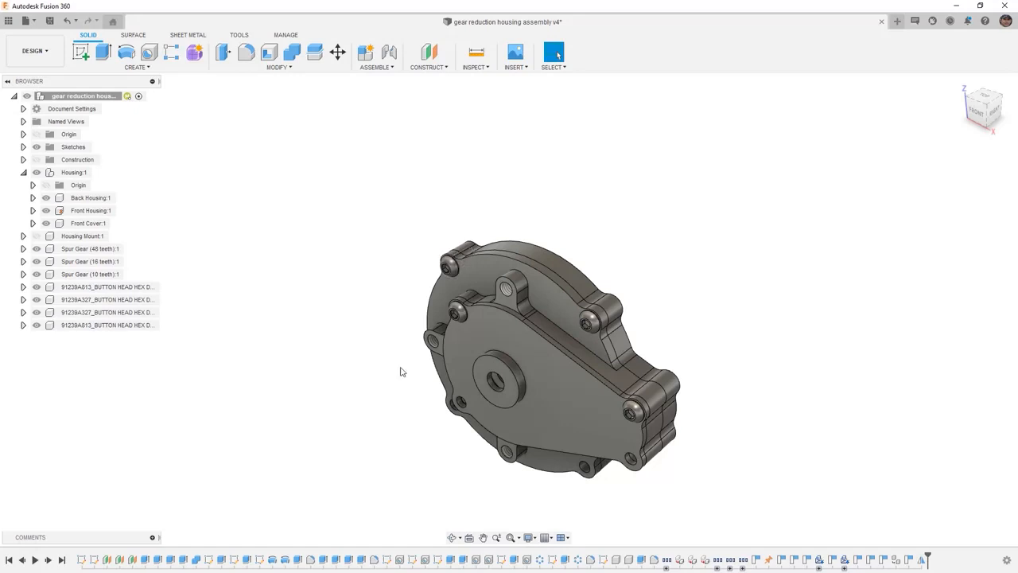
left_click(923, 560)
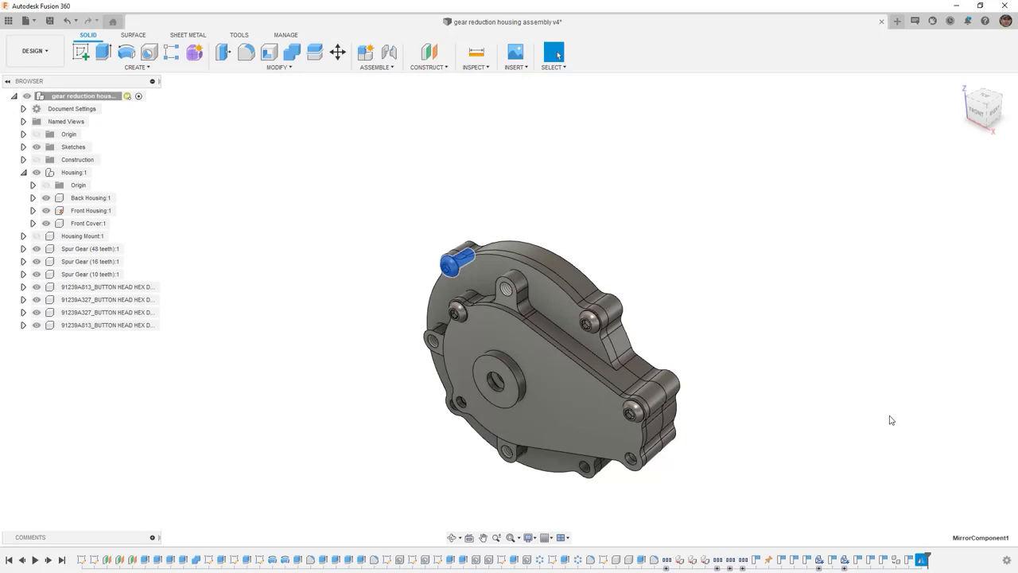
key("Delete")
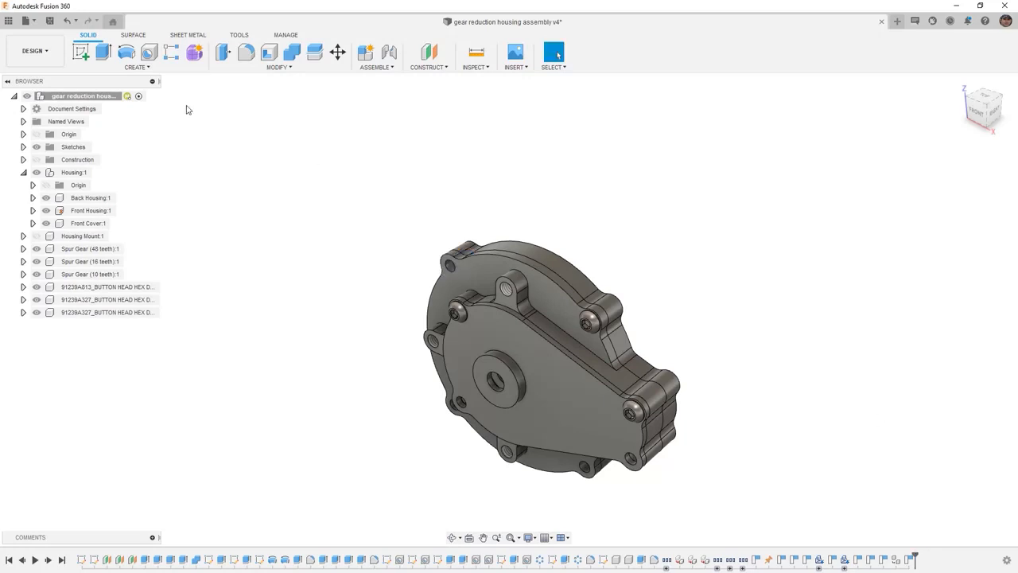
Circular-pattern the shorter screw 91239A813 as a component around the front cover's round boss hole, full spacing, quantity 4.
left_click(157, 68)
mouse_move(131, 305)
left_click(202, 314)
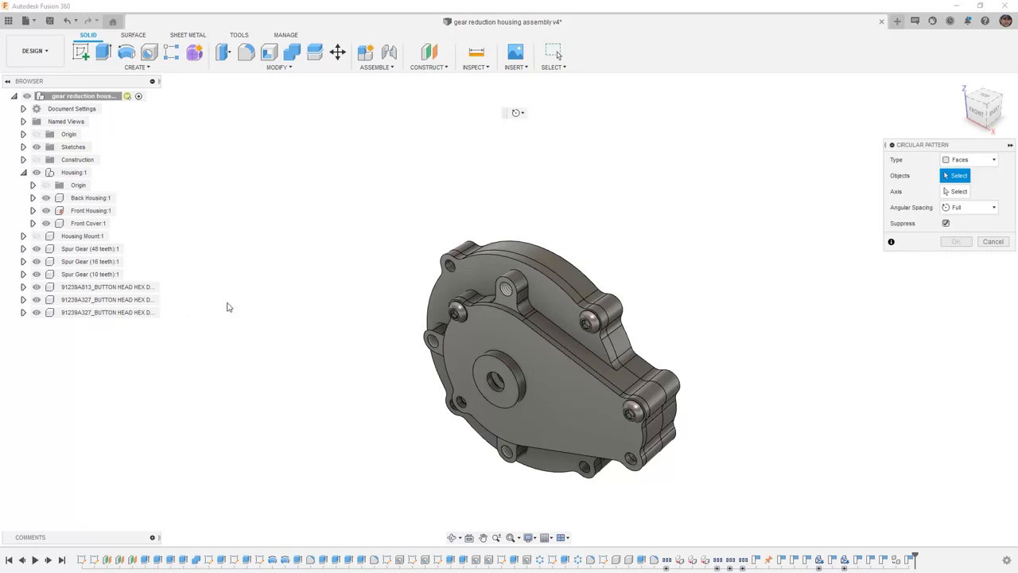
left_click(970, 159)
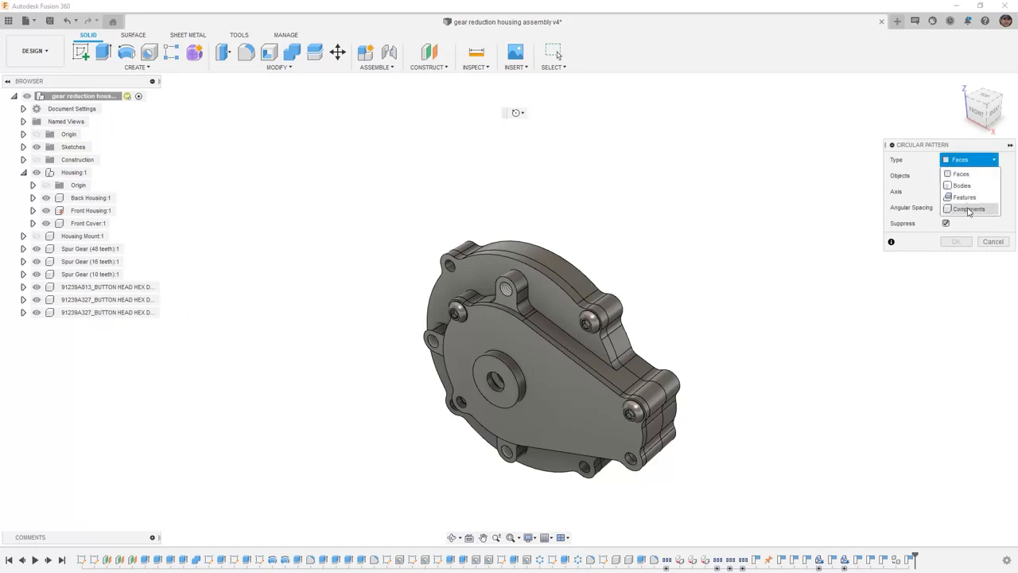
left_click(965, 209)
left_click(592, 318)
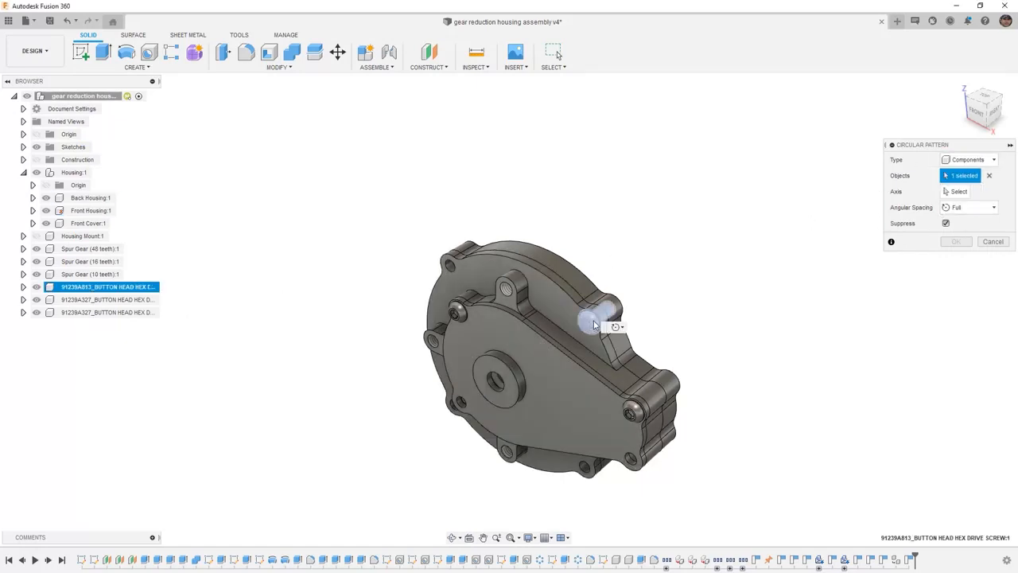
left_click(951, 193)
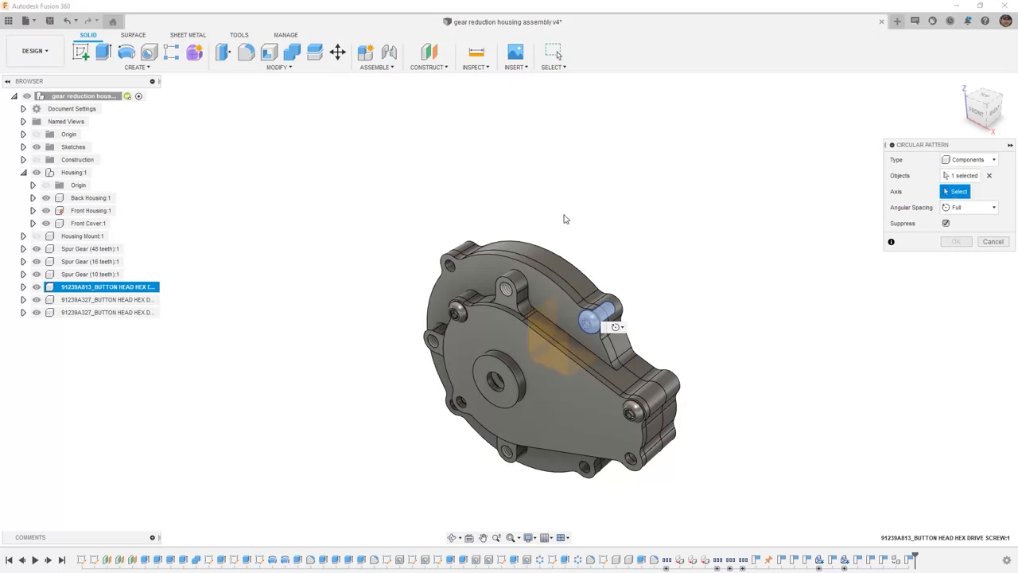
left_click(498, 384)
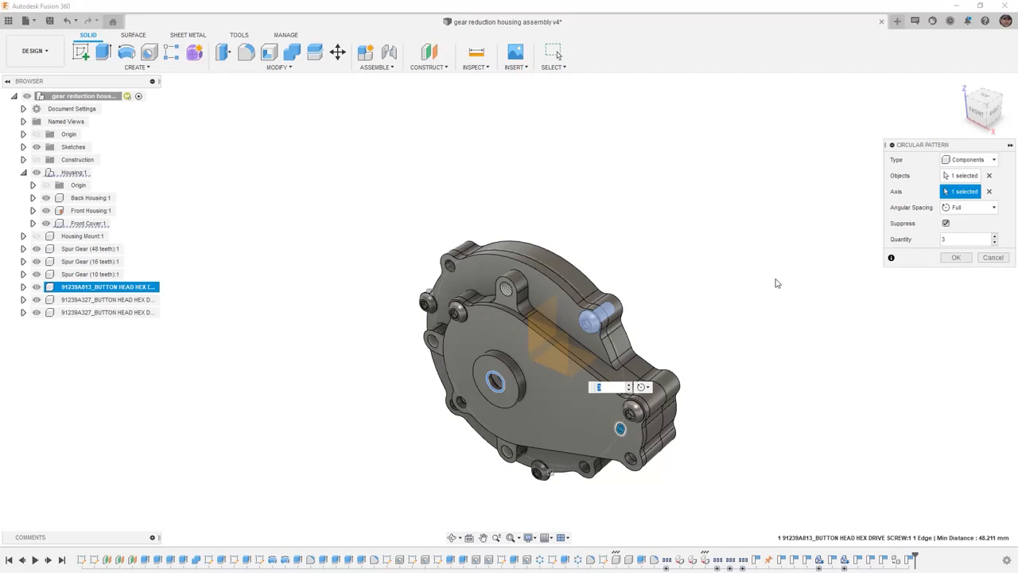
left_click(994, 236)
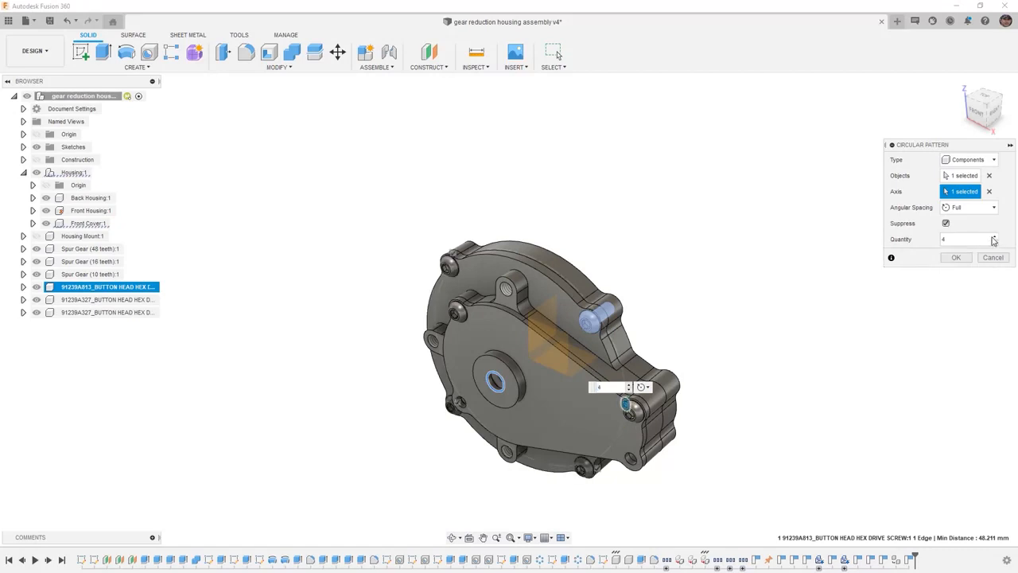
left_click(956, 257)
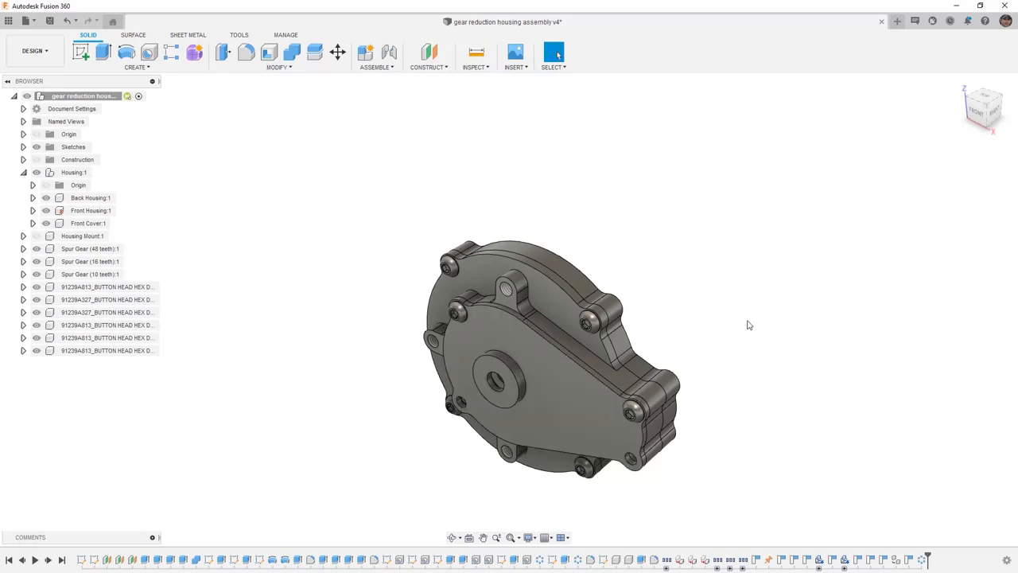
Save the gear reduction housing assembly with the version description "User Saved".
scroll(748, 324, "down", 2)
middle_click_drag(592, 431, 584, 429, "shift")
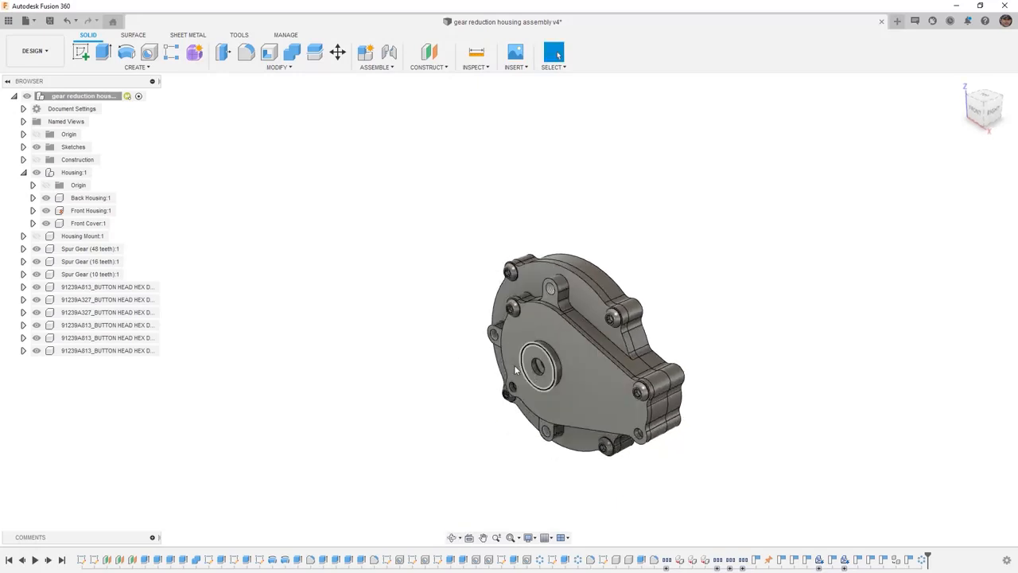
scroll(466, 344, "up", 3)
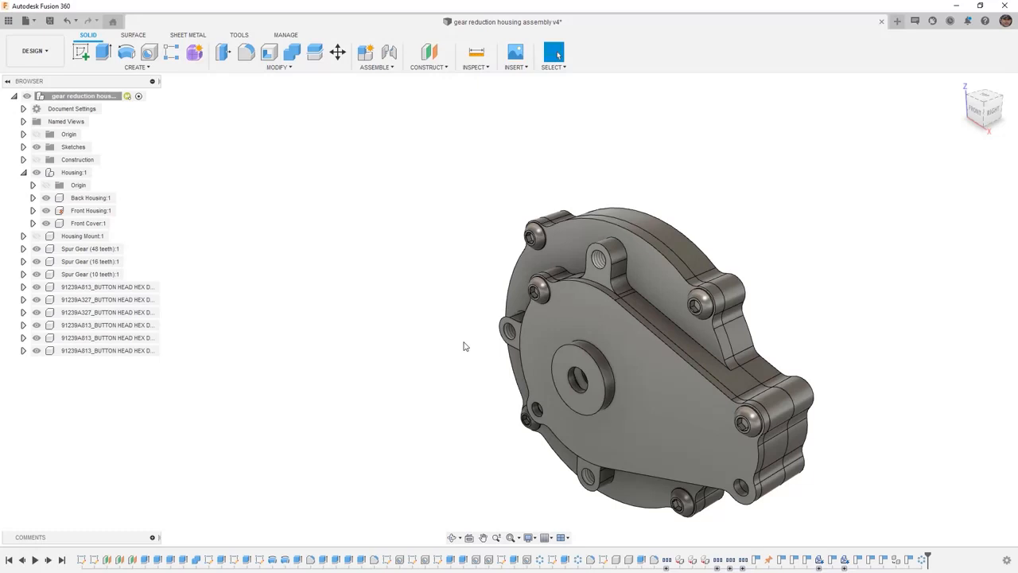
middle_click_drag(466, 346, 400, 300)
left_click(48, 20)
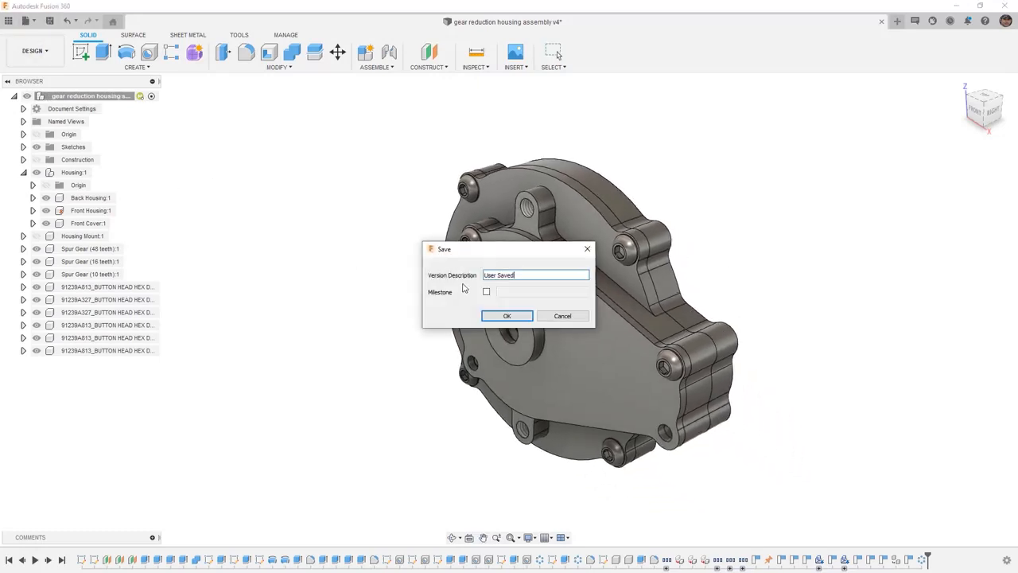
left_click(502, 314)
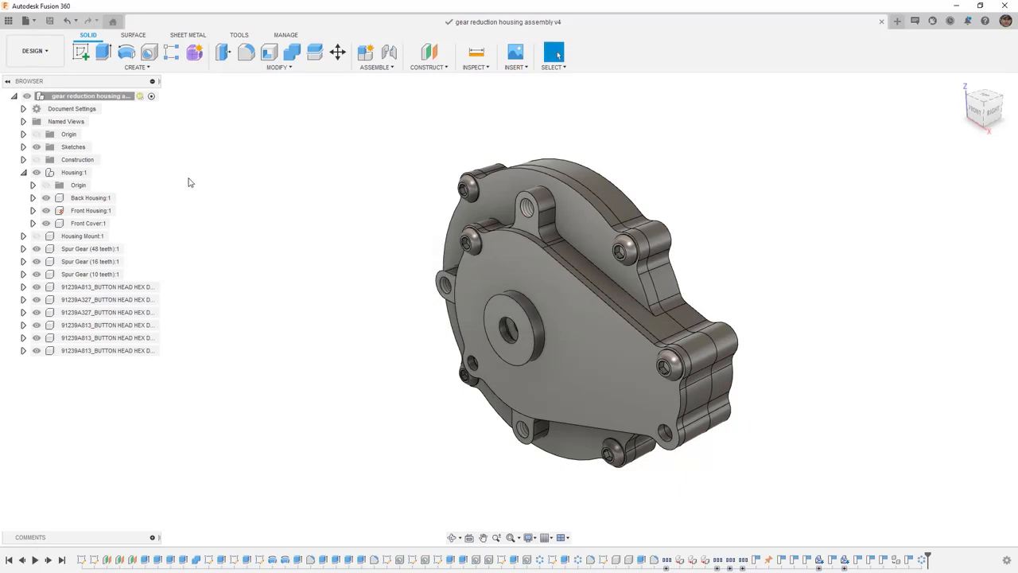